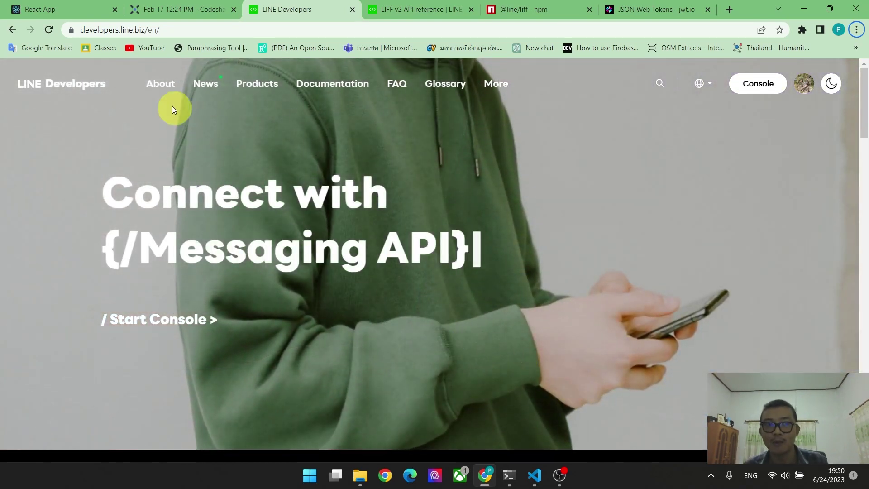
# Check the web address of the LINE Developers site and the localhost:3000/login address of the React app's sign-in page.
pyautogui.click(136, 29)
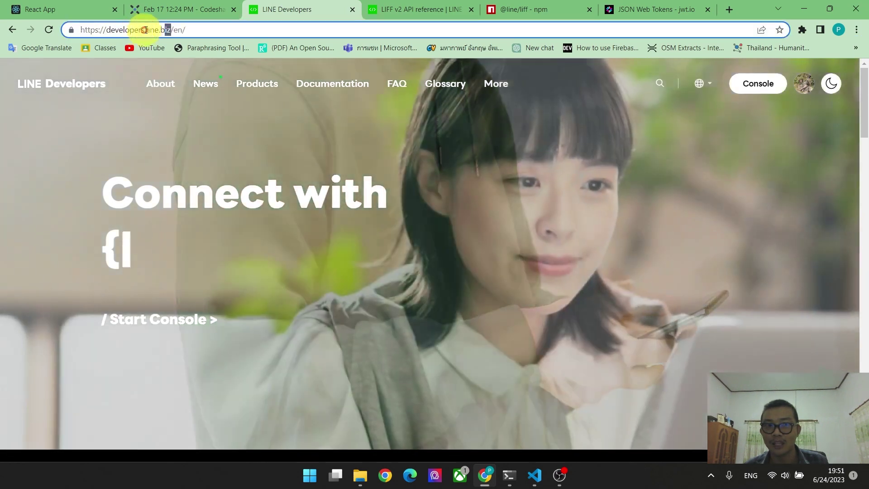
pyautogui.click(155, 29)
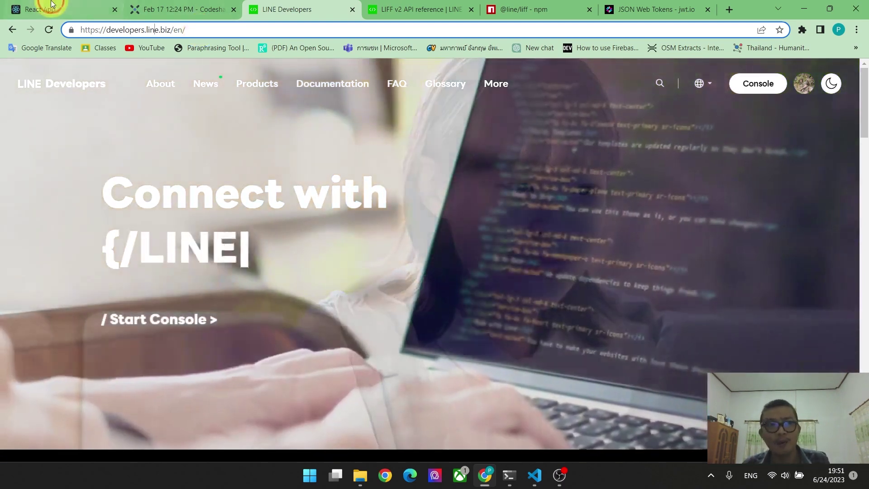
pyautogui.hotkey('ctrl', '1')
pyautogui.click(128, 32)
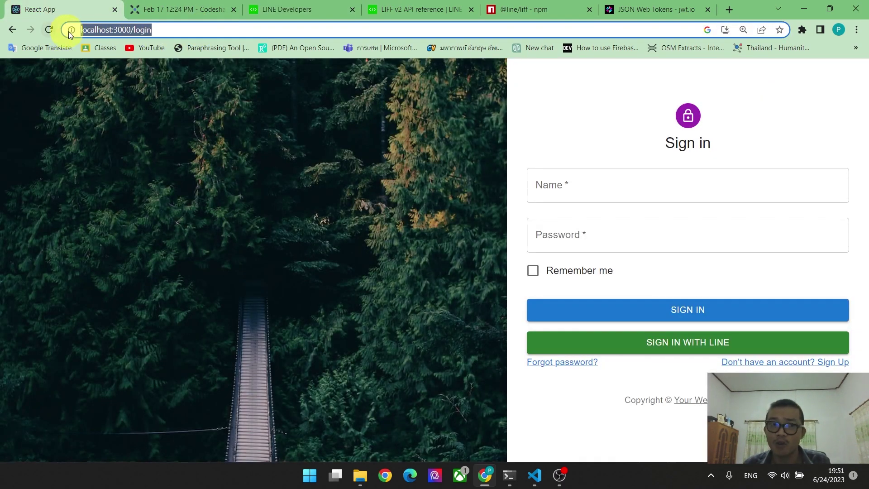
pyautogui.click(97, 29)
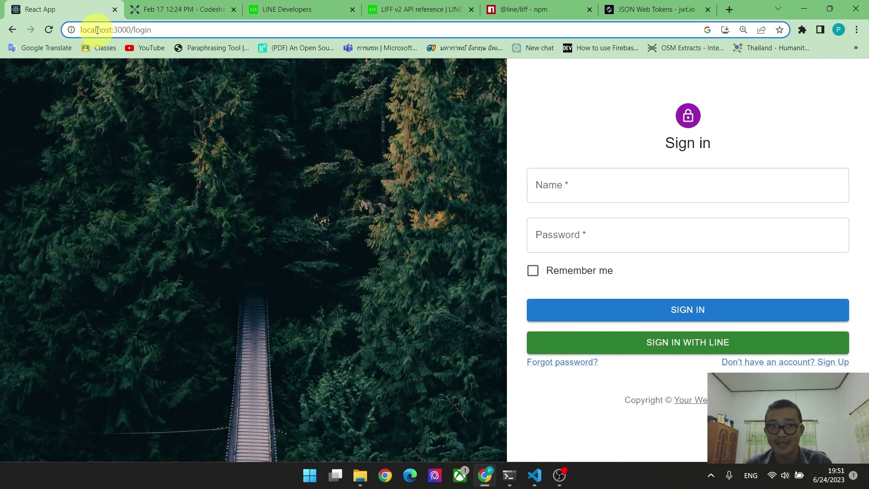
pyautogui.click(185, 102)
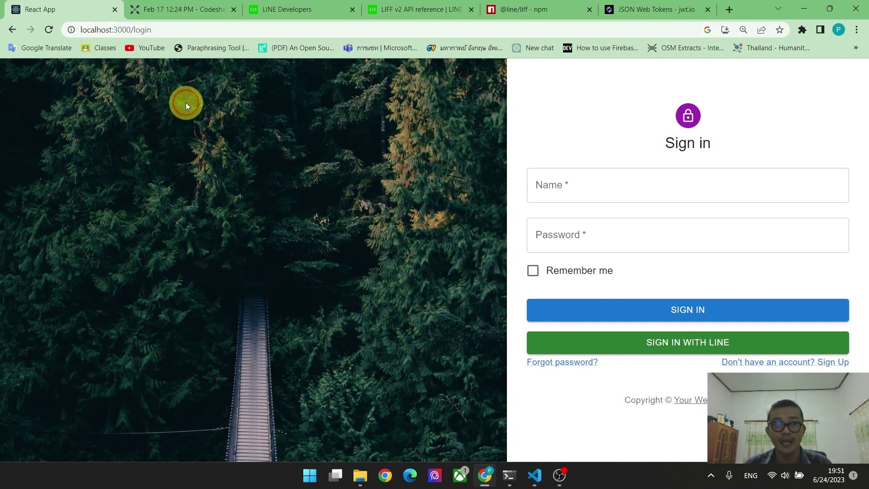
# Open the LINE Developers console and create a new provider named react-login.
pyautogui.click(301, 9)
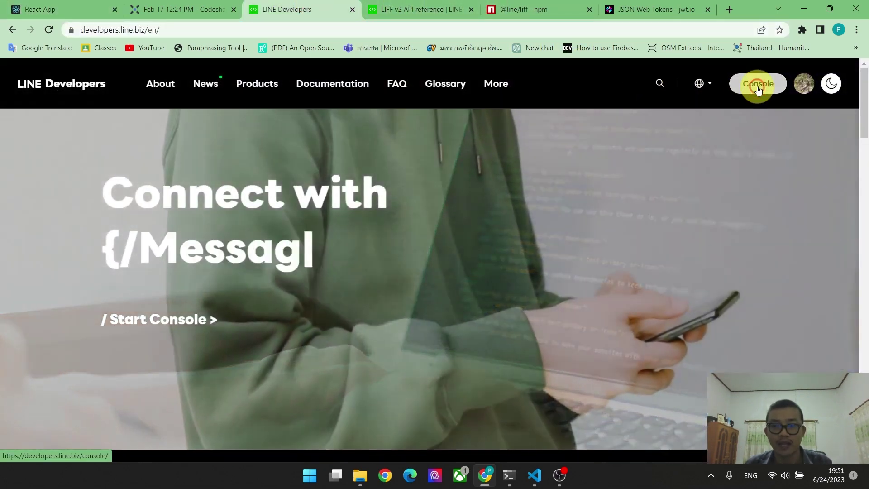
pyautogui.click(758, 89)
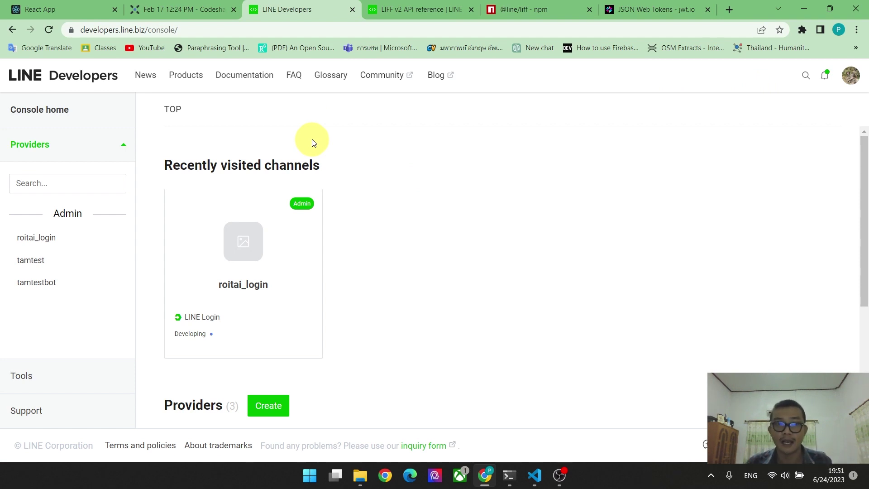
pyautogui.scroll(-3, 442, 287)
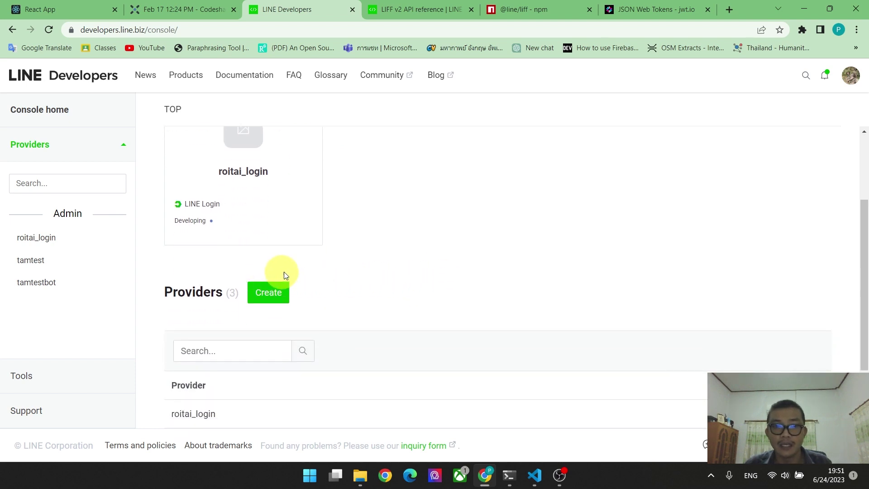
pyautogui.moveTo(186, 292); pyautogui.dragTo(225, 293)
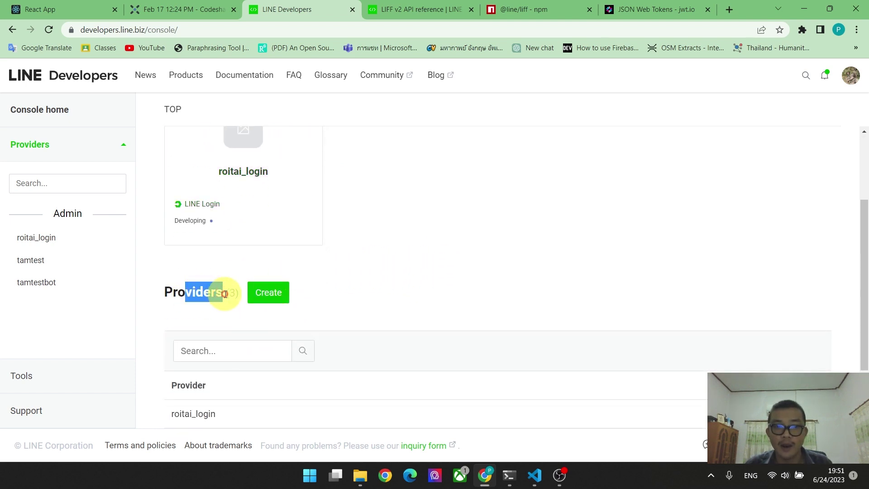
pyautogui.click(268, 293)
pyautogui.click(398, 223)
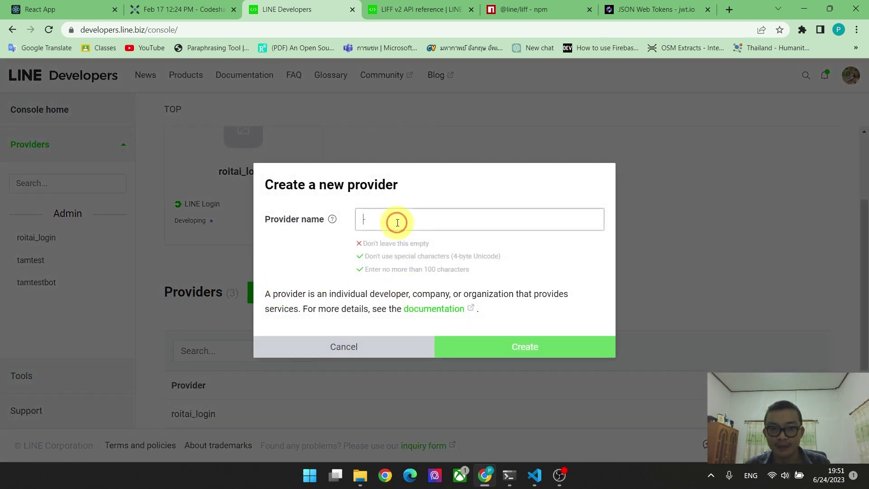
pyautogui.write('react-login')
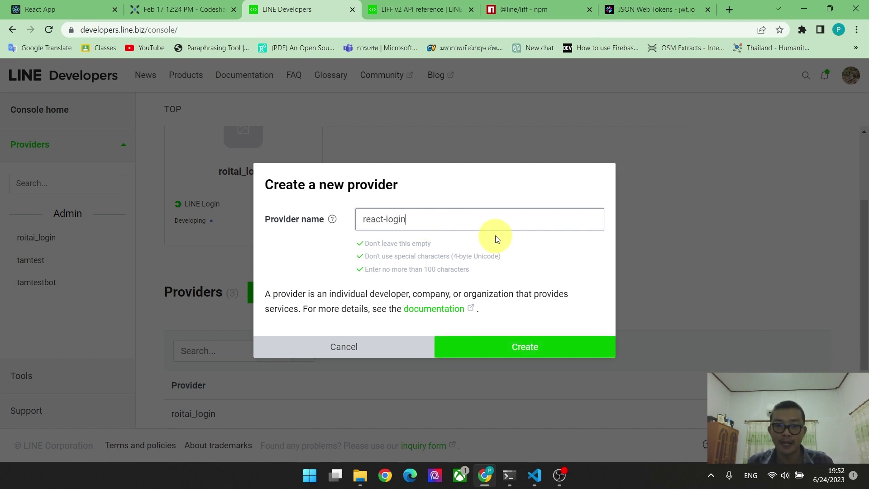
pyautogui.moveTo(359, 245); pyautogui.dragTo(478, 272)
pyautogui.click(478, 272)
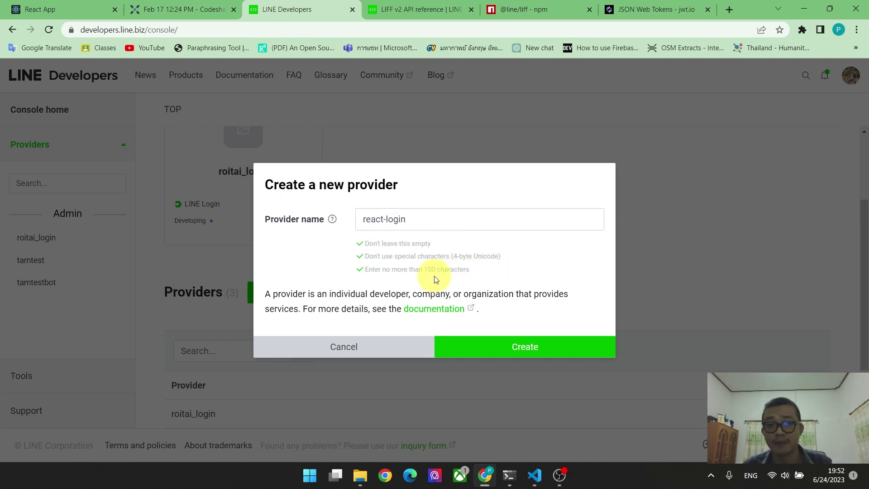
pyautogui.click(505, 355)
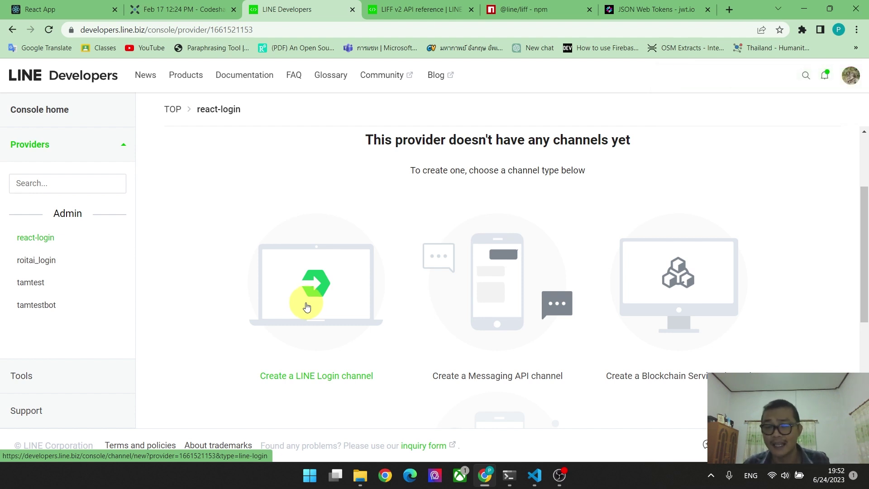
# Start creating a LINE Login channel for the react-login provider.
pyautogui.scroll(-1, 307, 307)
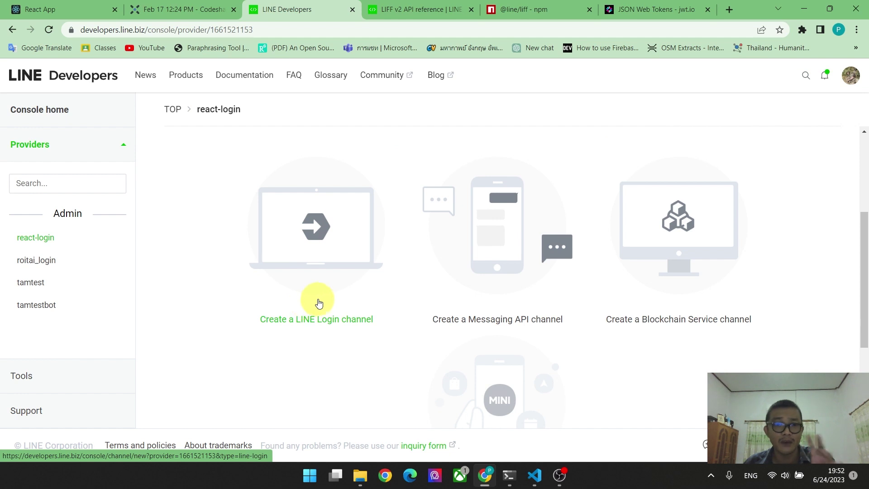
pyautogui.scroll(-3, 513, 328)
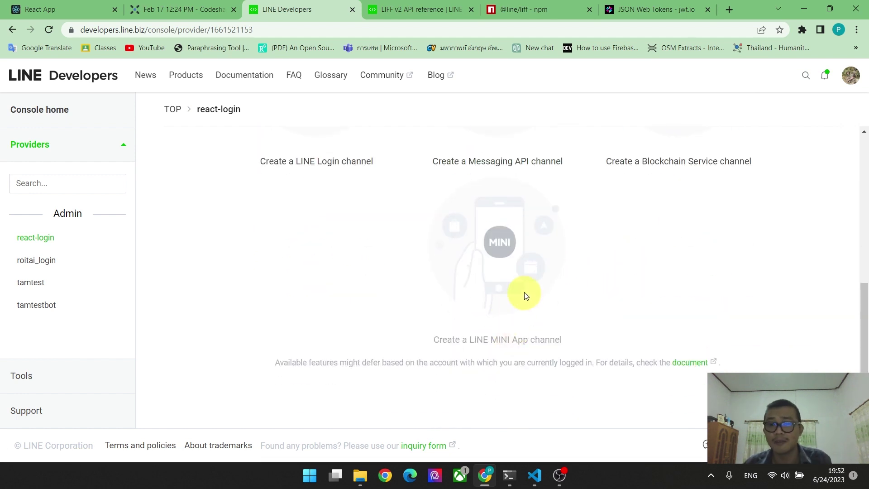
pyautogui.scroll(2, 521, 290)
pyautogui.scroll(1, 309, 211)
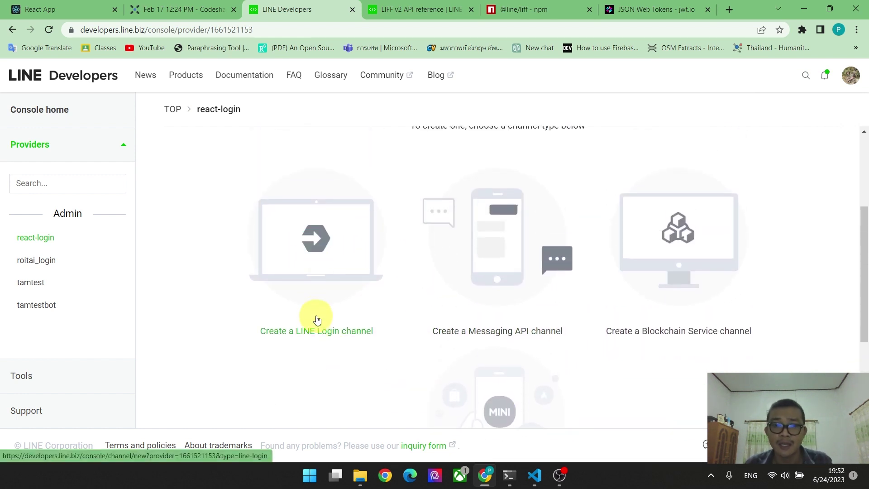
pyautogui.click(346, 245)
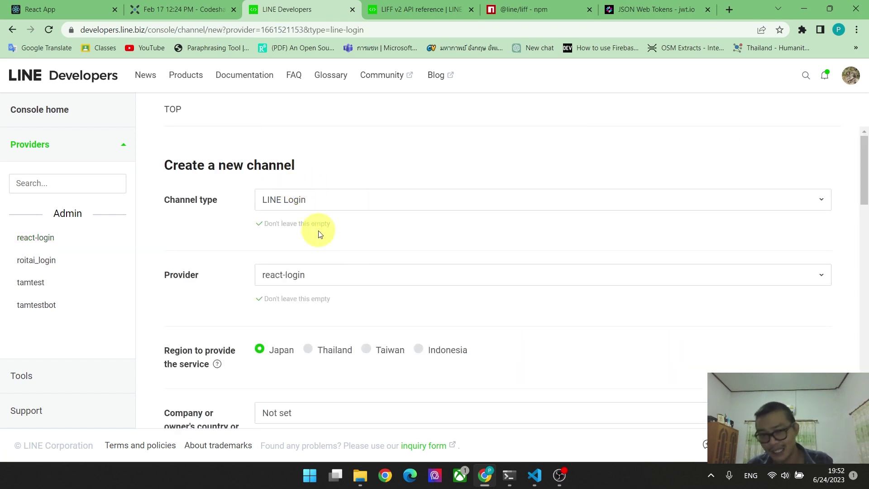
# Set both the channel's service region and the company or owner's country to Thailand.
pyautogui.scroll(-1, 354, 320)
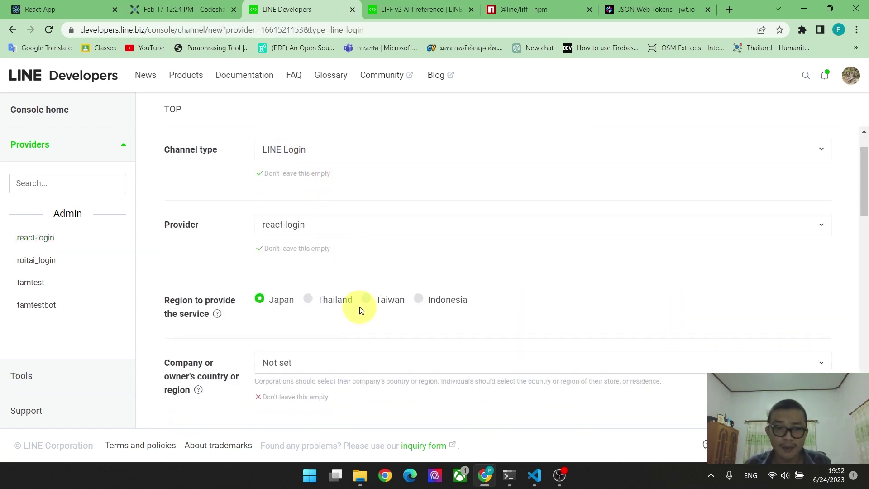
pyautogui.click(324, 300)
pyautogui.scroll(-1, 325, 296)
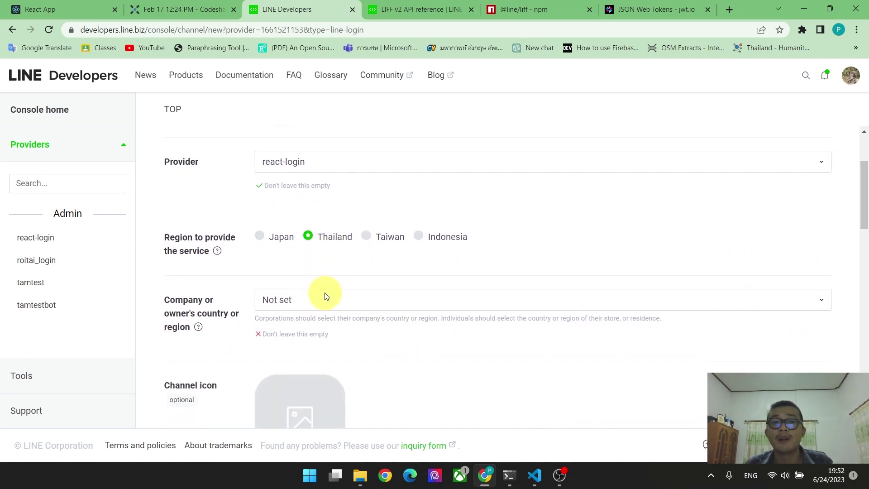
pyautogui.click(326, 298)
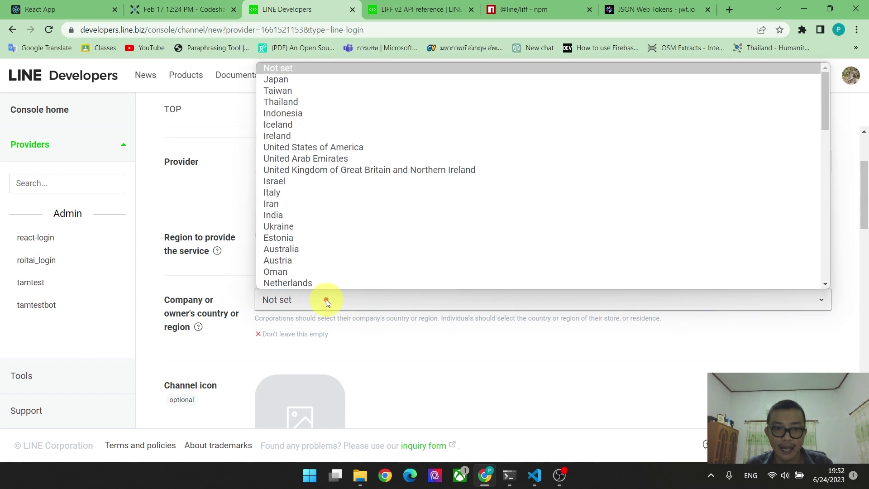
pyautogui.click(303, 102)
# Name the channel react-login and reuse the same text as its channel description.
pyautogui.scroll(-3, 326, 272)
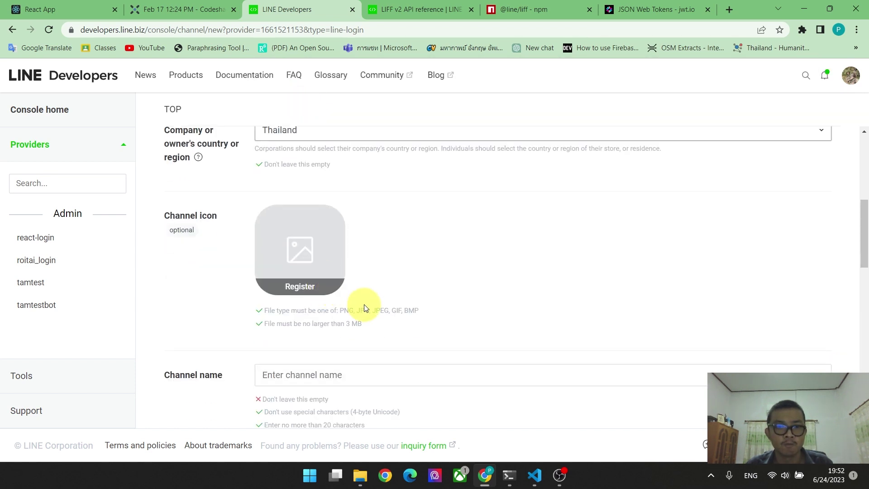
pyautogui.scroll(-2, 364, 306)
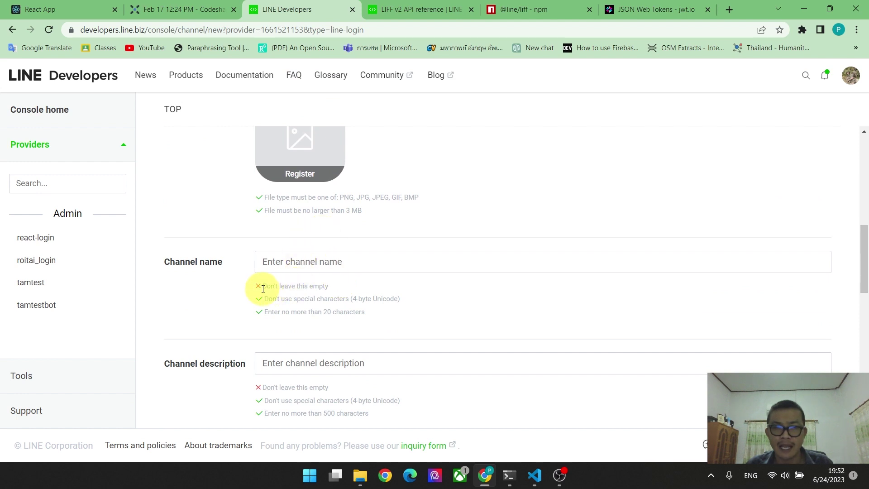
pyautogui.click(297, 254)
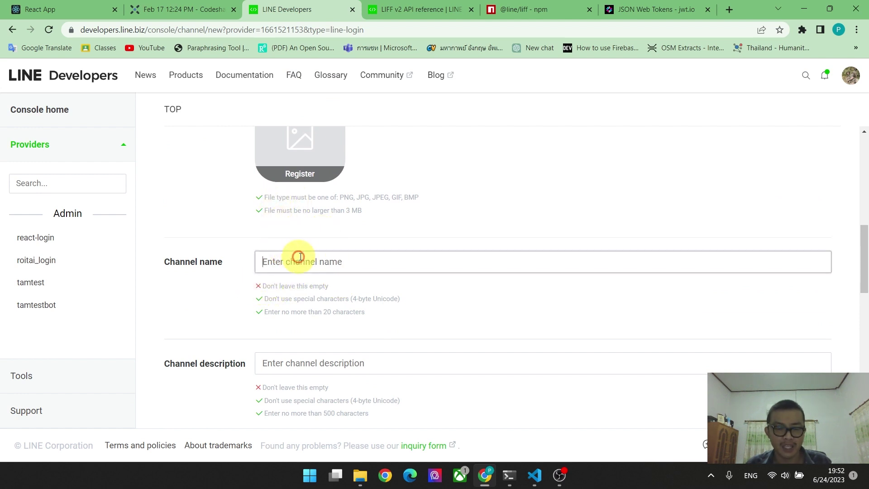
pyautogui.write('react-login')
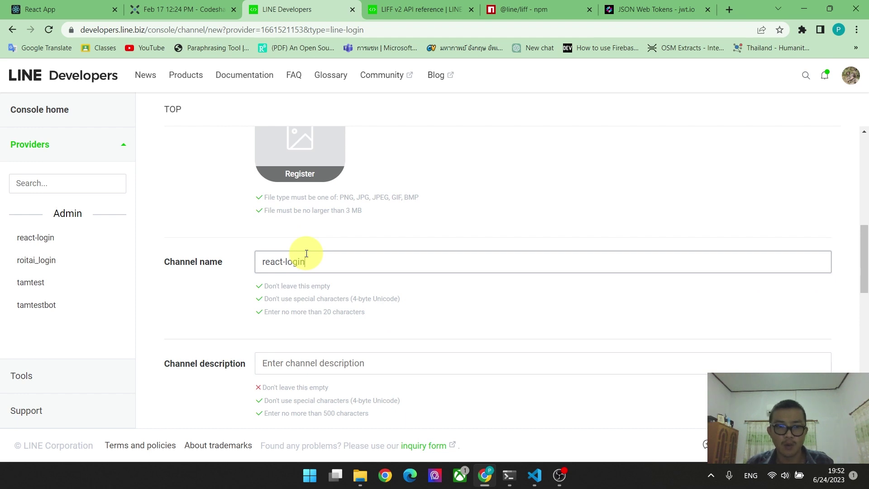
pyautogui.scroll(-3, 301, 252)
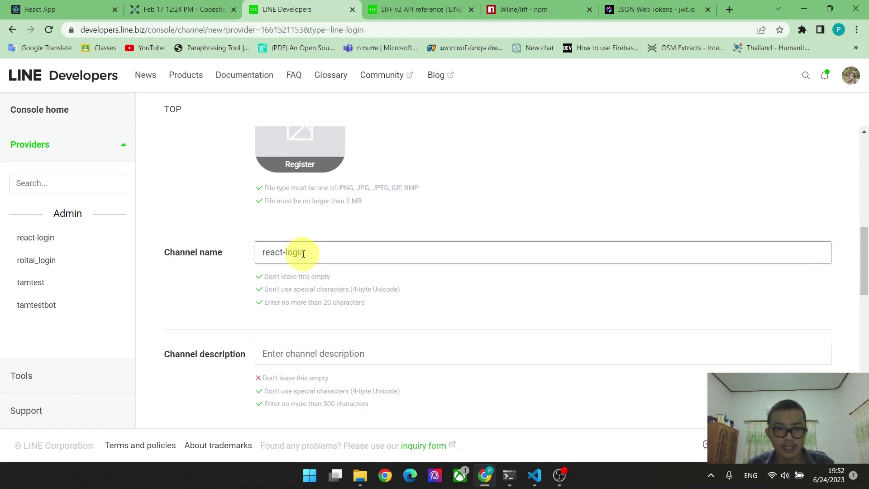
pyautogui.moveTo(312, 154); pyautogui.dragTo(186, 143)
pyautogui.hotkey('ctrl', 'c')
pyautogui.click(311, 249)
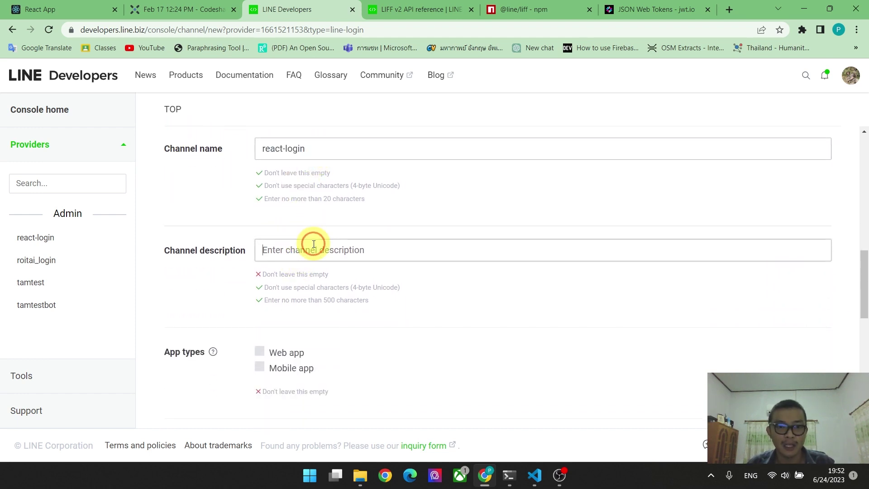
pyautogui.hotkey('ctrl', 'v')
# Set the app type to Web app and create the channel with the LINE Developers Agreement and LINE Privacy Policy accepted.
pyautogui.scroll(-3, 349, 247)
pyautogui.click(264, 243)
pyautogui.scroll(-8, 348, 227)
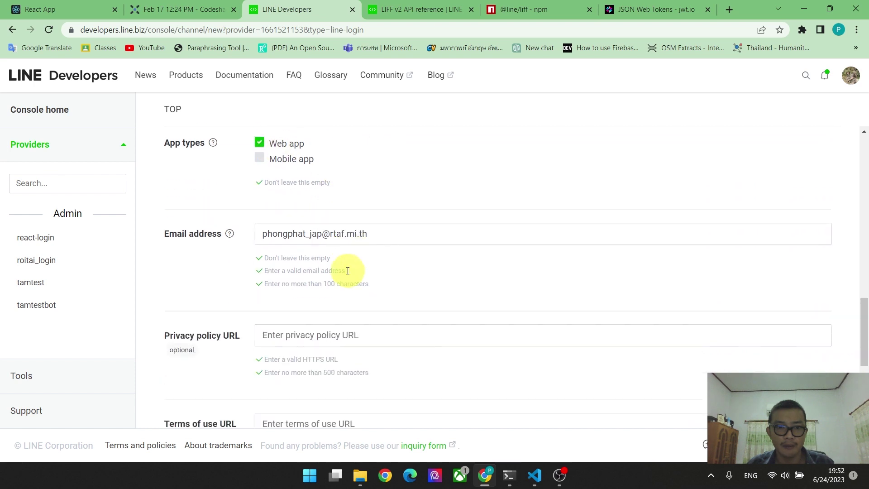
pyautogui.scroll(-1, 344, 225)
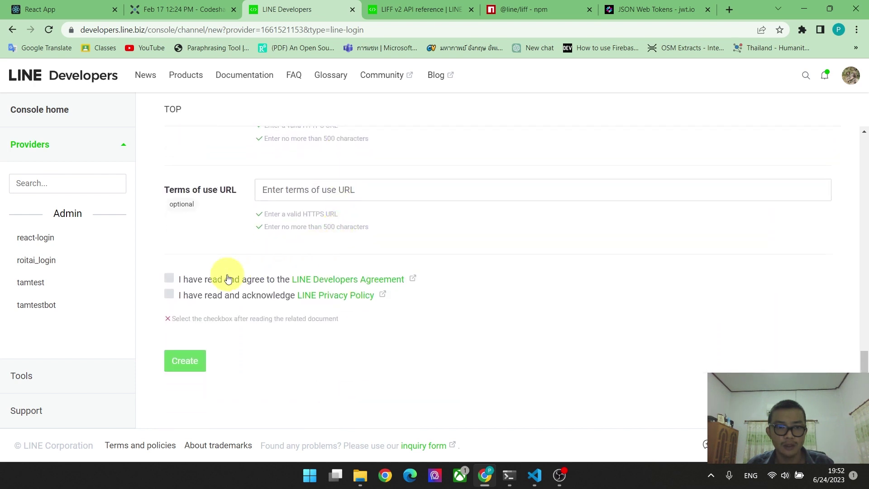
pyautogui.click(169, 278)
pyautogui.click(169, 294)
pyautogui.click(211, 361)
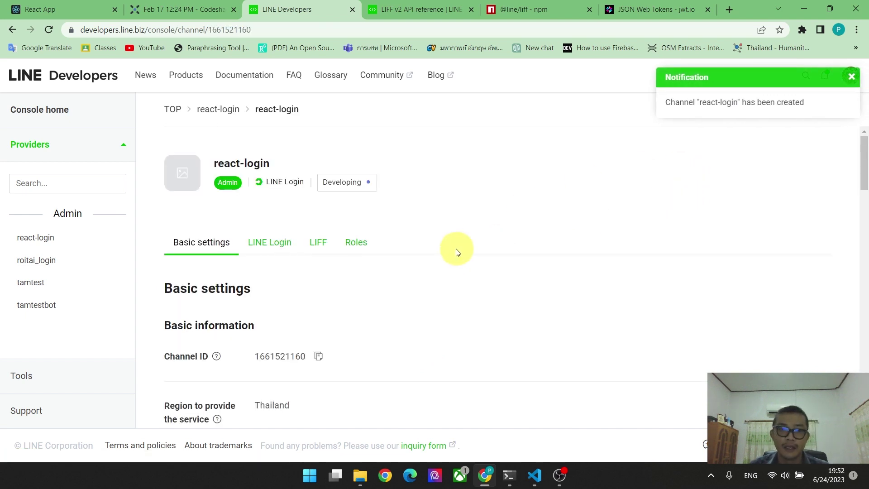
# Examine the new channel's basic settings, from the channel ID and secret to the OpenID Connect email address permission.
pyautogui.scroll(-1, 326, 259)
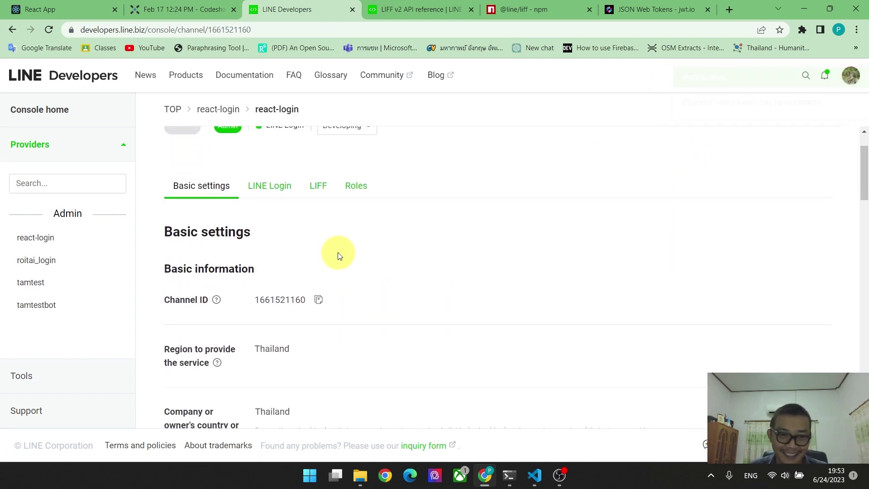
pyautogui.scroll(-3, 335, 261)
pyautogui.scroll(-4, 335, 258)
pyautogui.scroll(8, 336, 258)
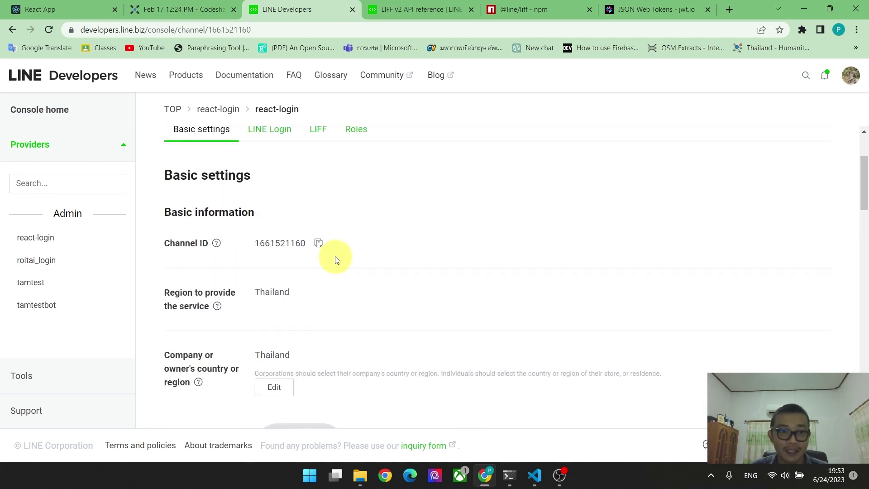
pyautogui.scroll(-13, 201, 247)
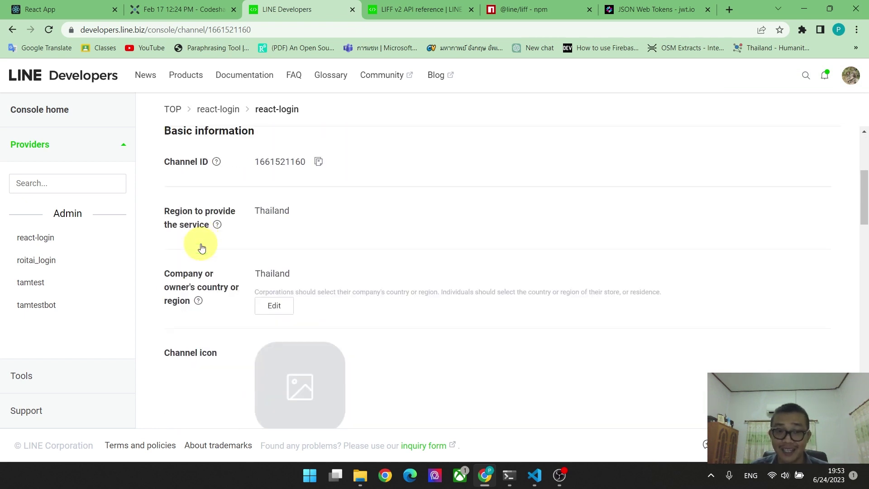
pyautogui.scroll(-8, 202, 247)
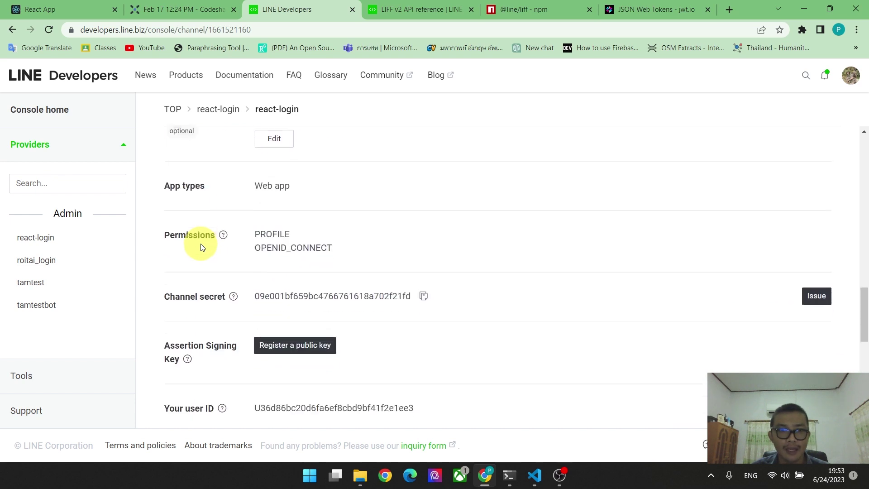
pyautogui.scroll(-6, 202, 246)
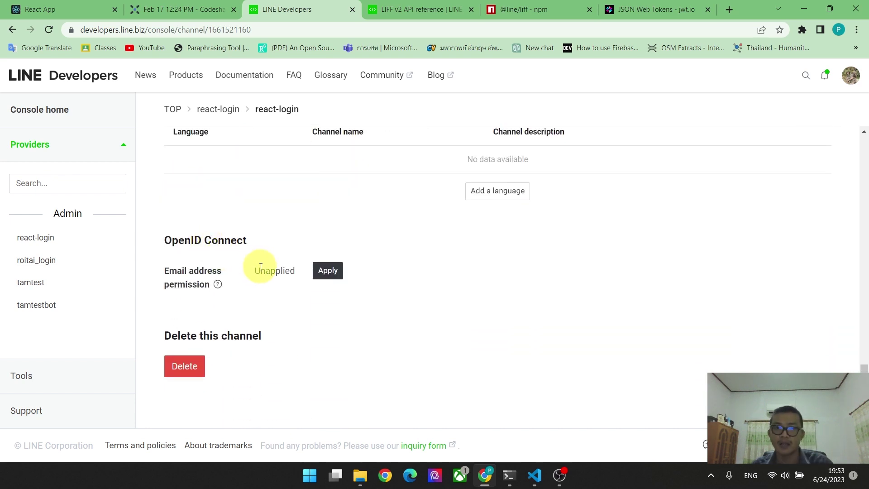
pyautogui.moveTo(261, 271); pyautogui.dragTo(284, 271)
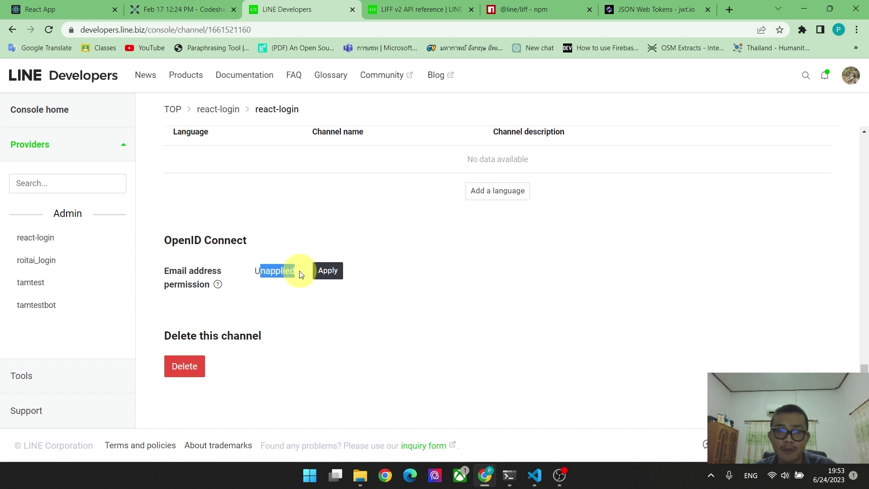
# Open the request for email permission and accept both the consent statement and the LINE user data policy.
pyautogui.click(329, 274)
pyautogui.scroll(-3, 330, 277)
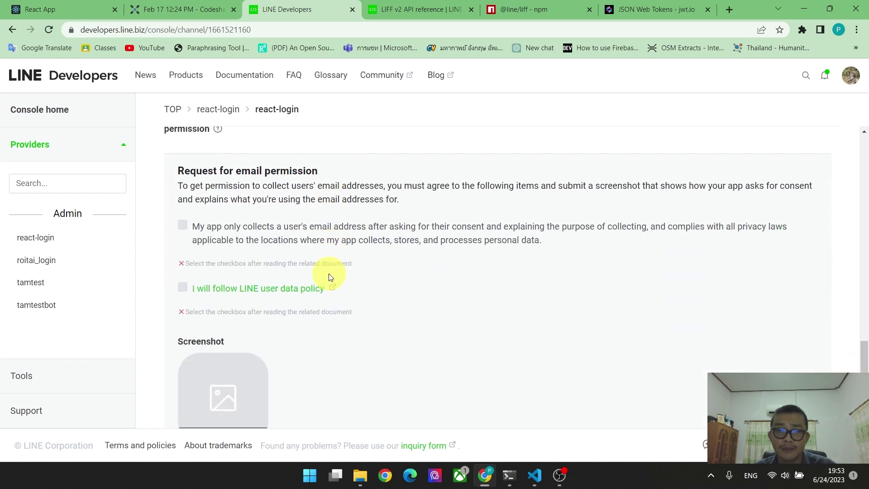
pyautogui.click(190, 216)
pyautogui.click(184, 273)
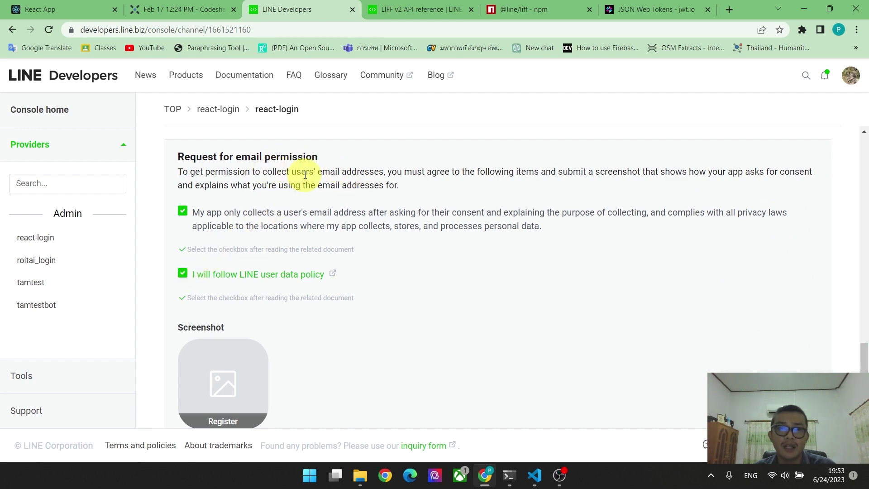
# Register the image whose file name starts with 346108942 as the screenshot and submit the email permission request.
pyautogui.scroll(-2, 289, 365)
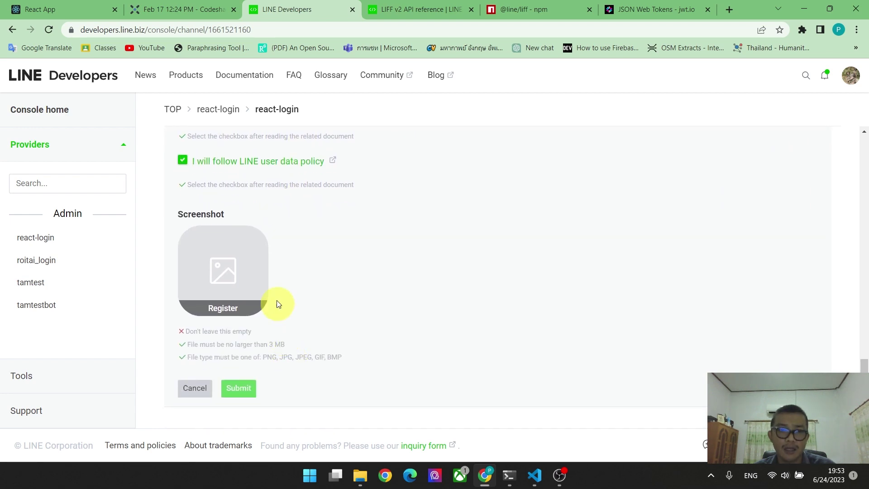
pyautogui.click(236, 274)
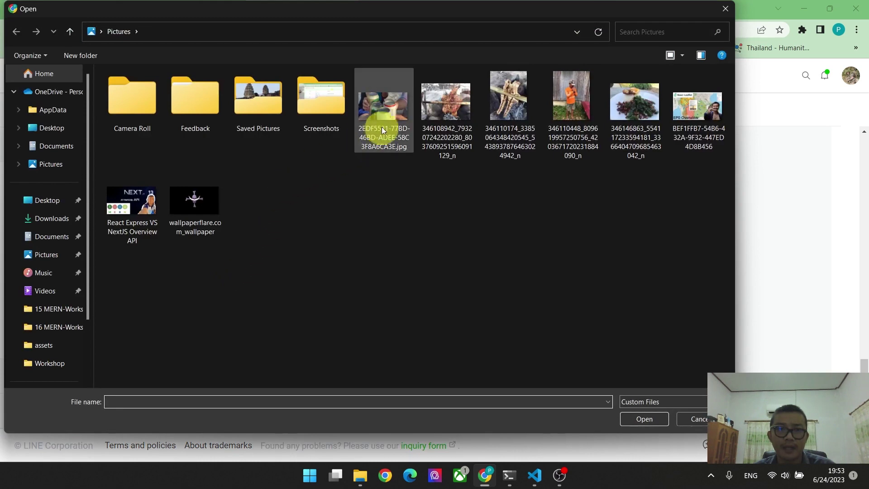
pyautogui.doubleClick(441, 112)
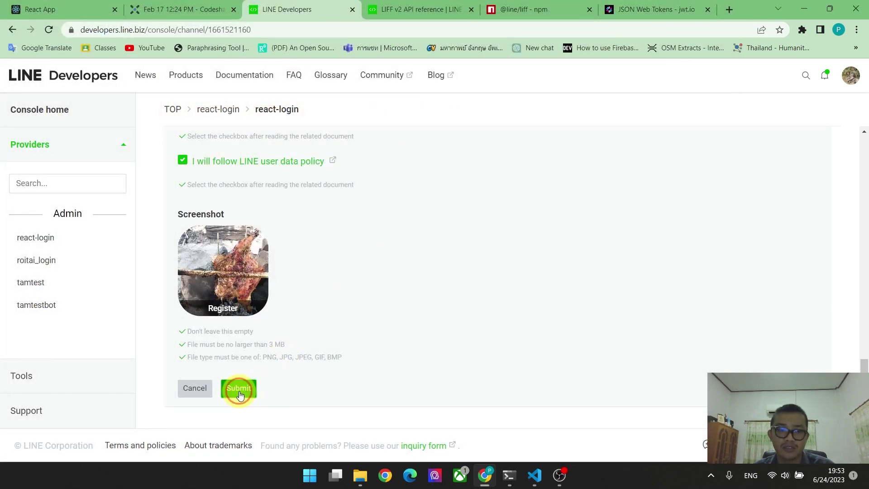
pyautogui.click(239, 390)
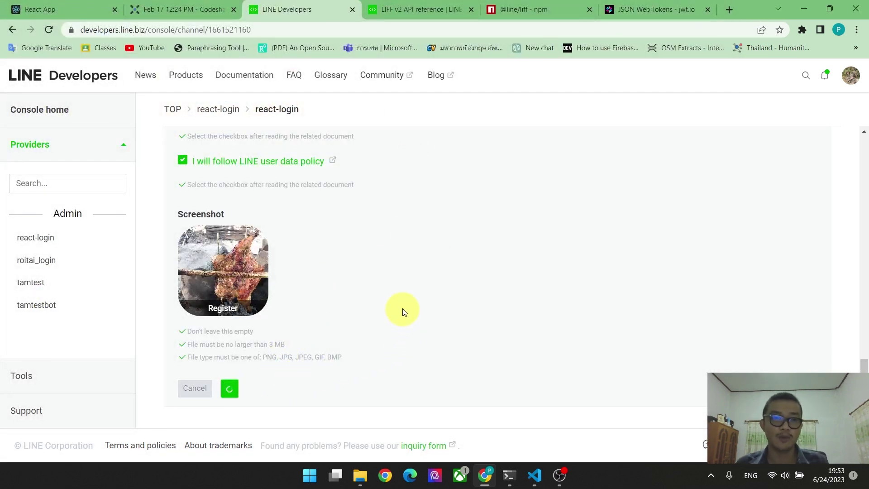
pyautogui.scroll(3, 388, 296)
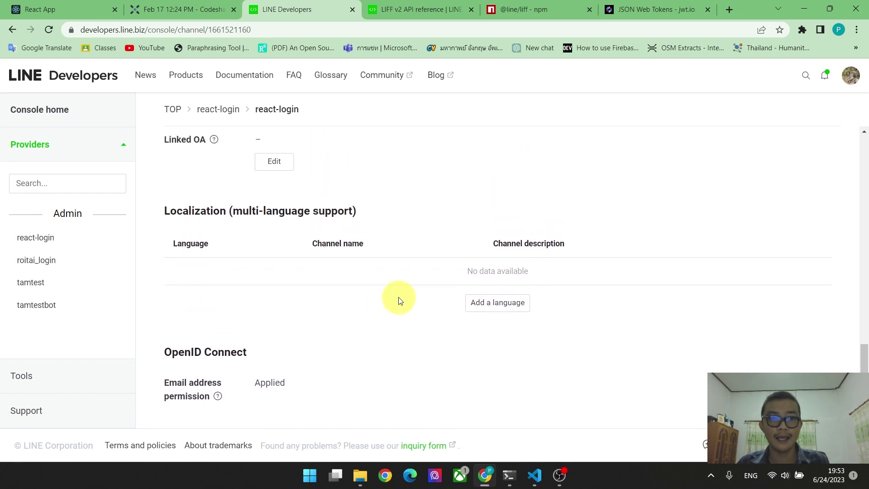
pyautogui.scroll(-3, 398, 299)
# Start adding a LIFF app to the react-login channel.
pyautogui.scroll(12, 399, 299)
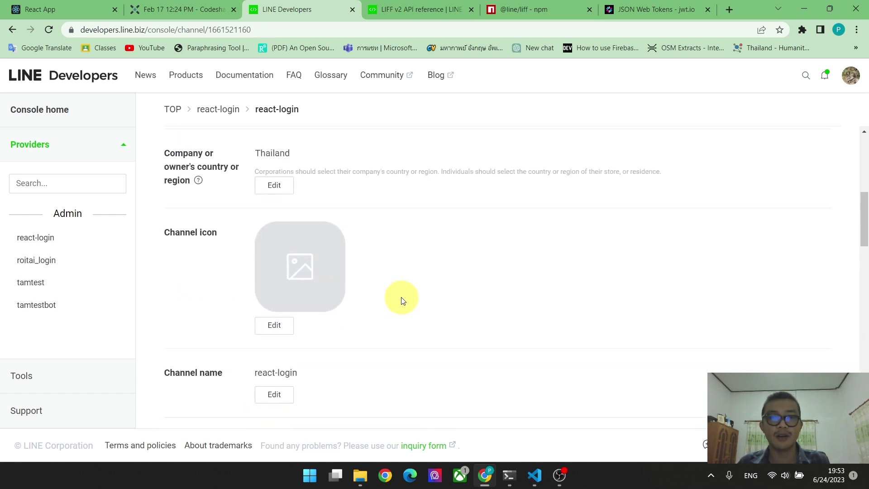
pyautogui.scroll(5, 402, 301)
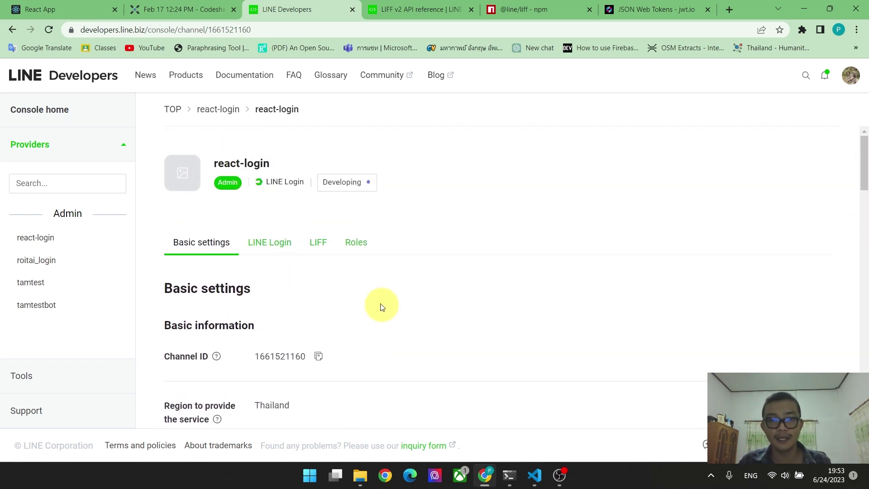
pyautogui.click(324, 249)
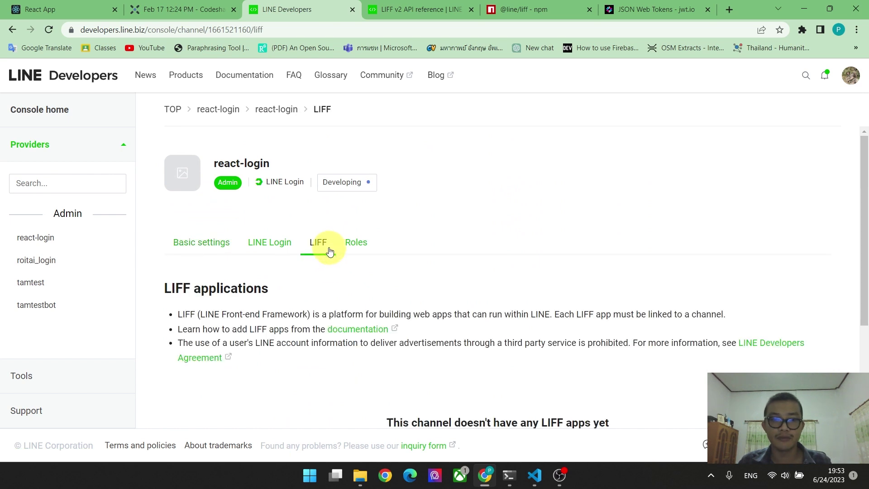
pyautogui.scroll(-3, 332, 252)
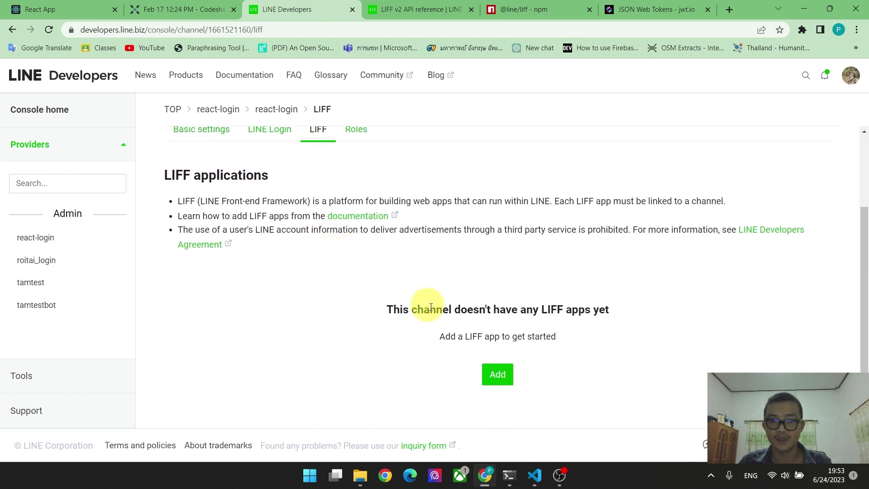
pyautogui.click(498, 375)
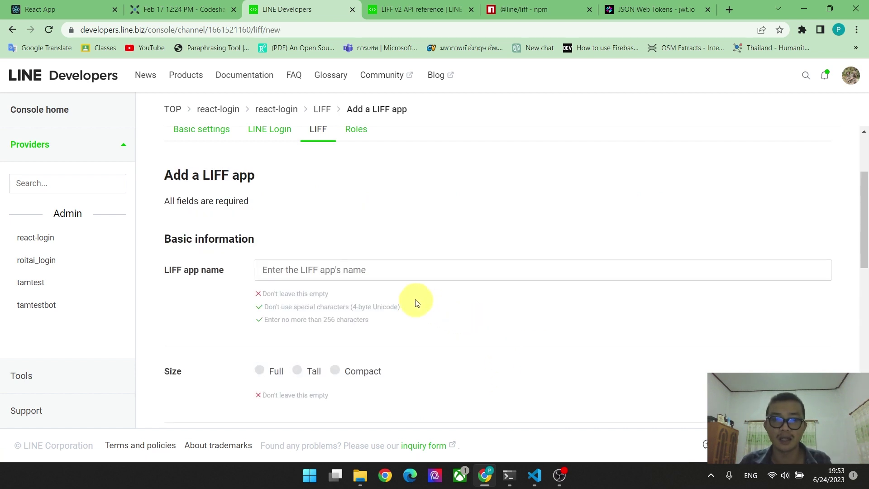
# Name the LIFF app react-login and set its size to Full.
pyautogui.click(359, 271)
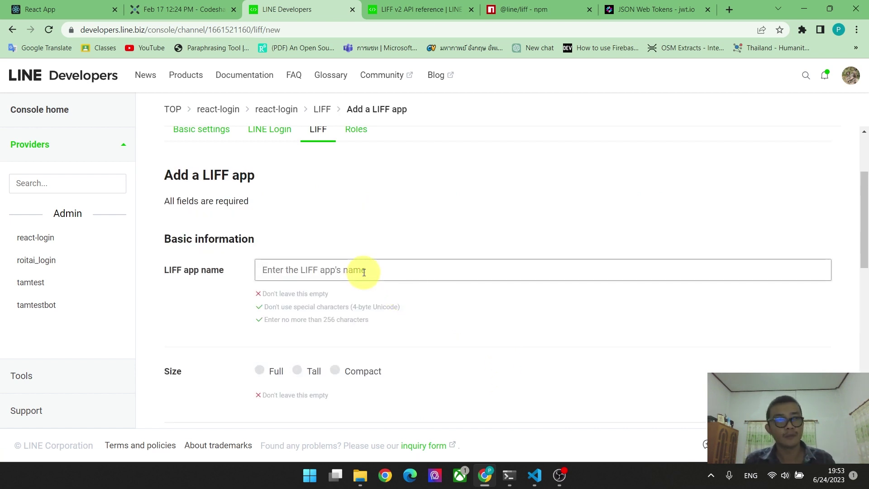
pyautogui.write('react-login')
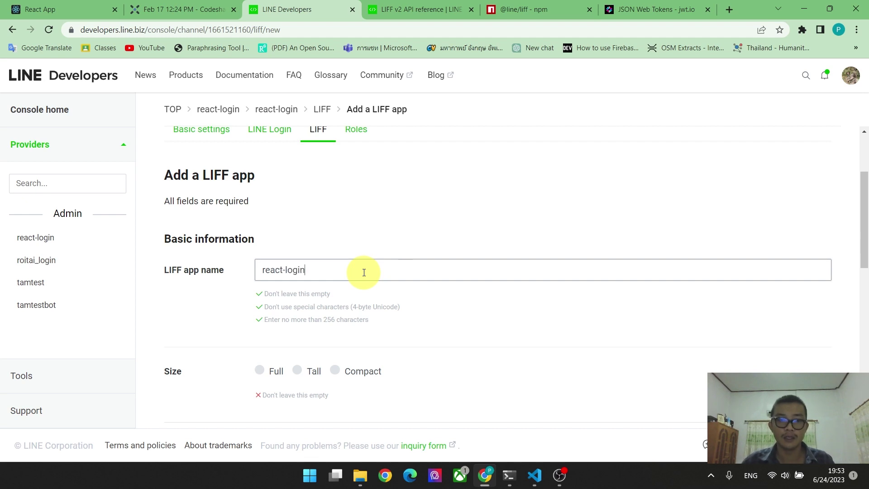
pyautogui.scroll(-3, 364, 272)
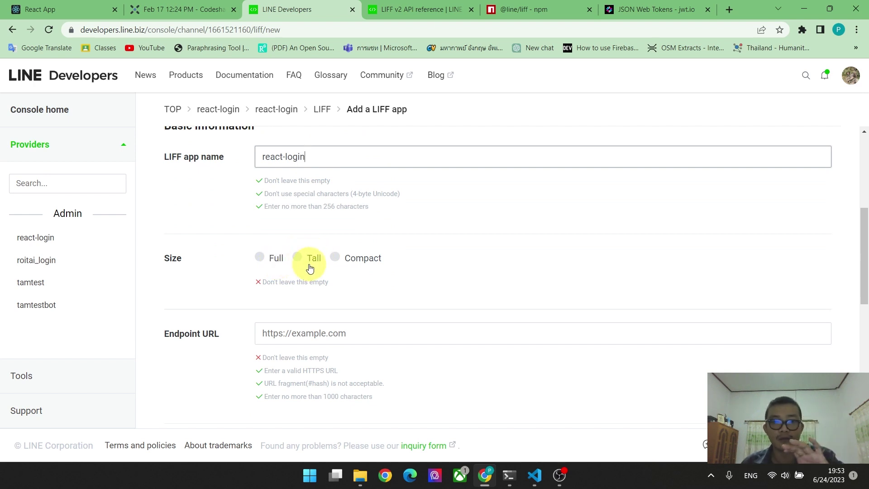
pyautogui.click(276, 264)
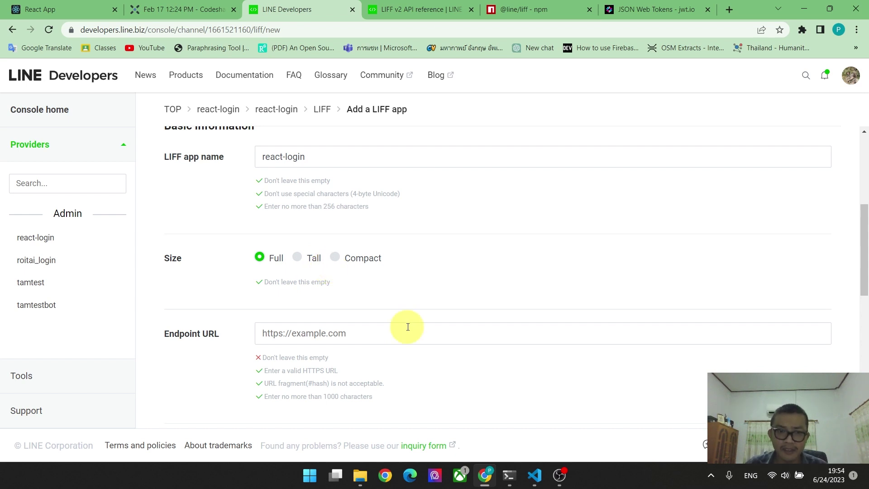
pyautogui.scroll(-1, 407, 326)
pyautogui.click(485, 282)
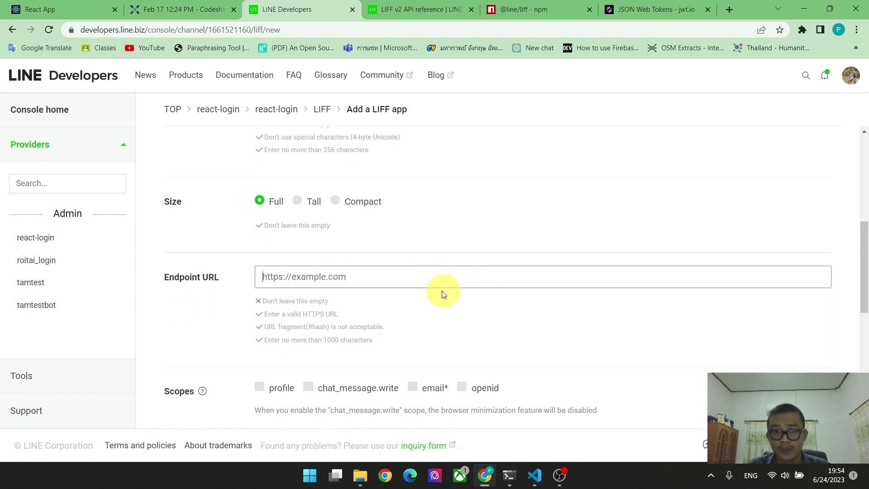
pyautogui.click(46, 6)
pyautogui.click(120, 32)
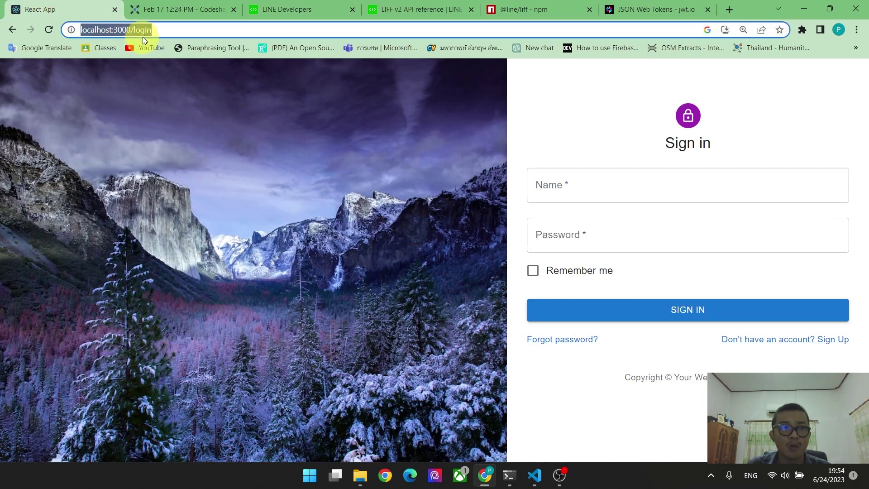
pyautogui.hotkey('ctrl', 'c')
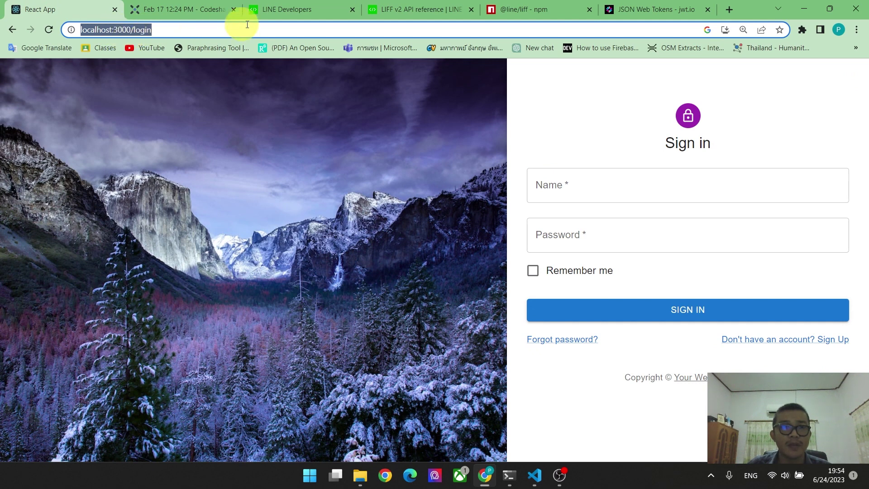
pyautogui.click(290, 9)
pyautogui.hotkey('ctrl', 'v')
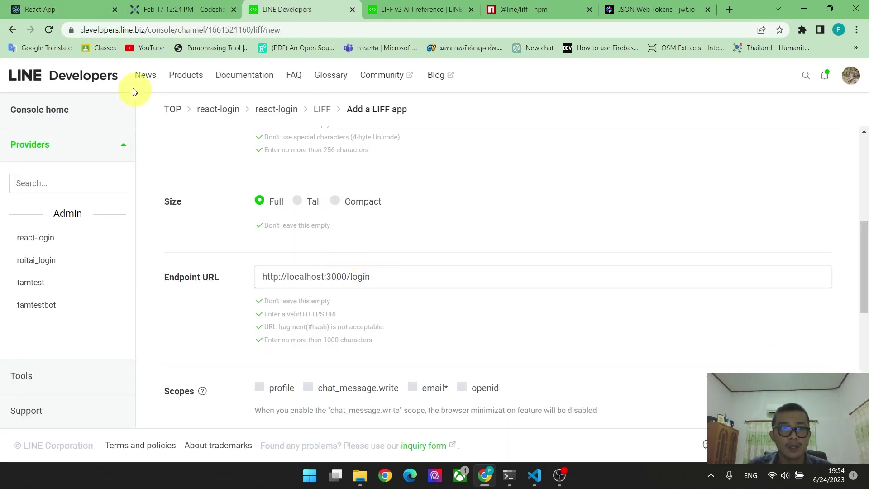
pyautogui.click(45, 9)
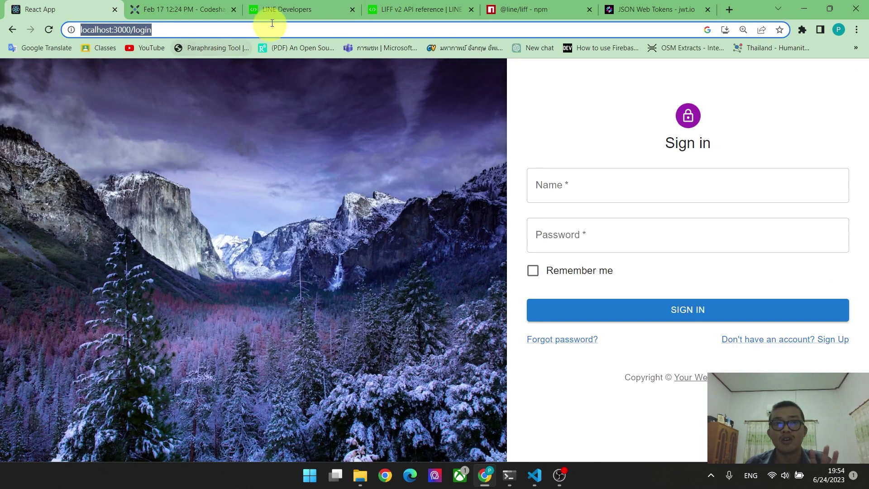
pyautogui.click(294, 10)
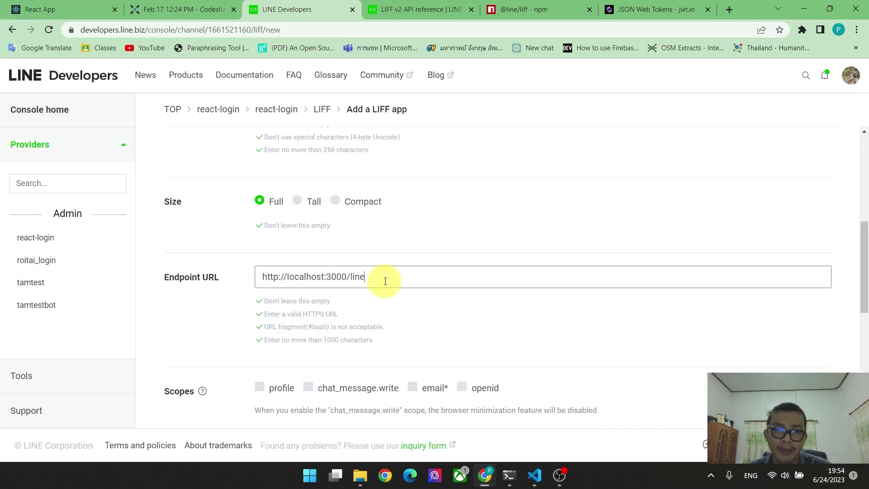
pyautogui.moveTo(382, 278); pyautogui.dragTo(228, 285)
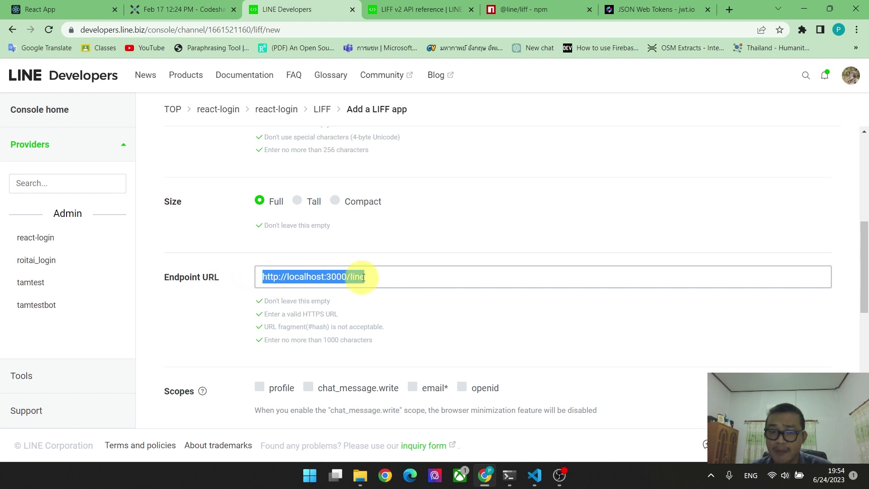
pyautogui.click(378, 273)
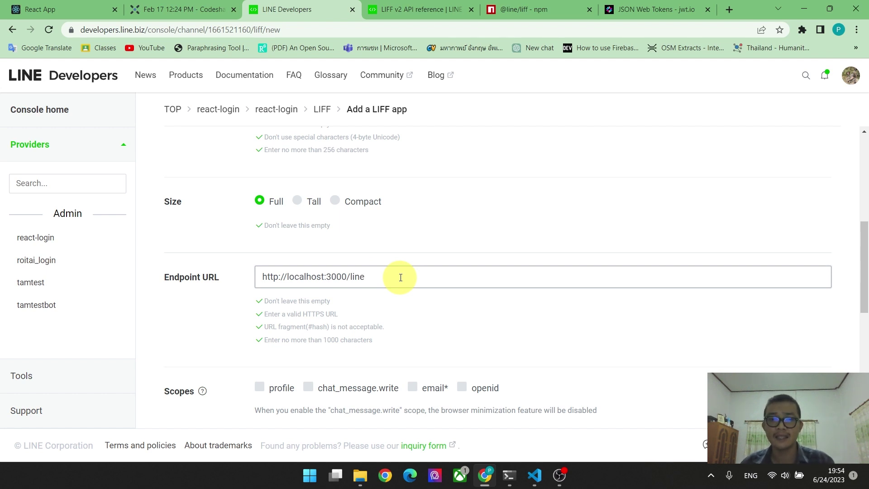
pyautogui.click(279, 277)
pyautogui.write('s')
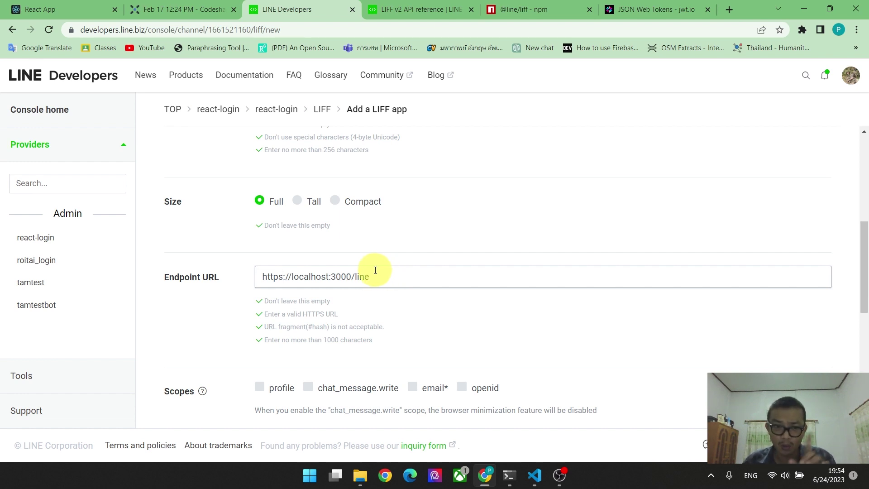
pyautogui.press('BackSpace')
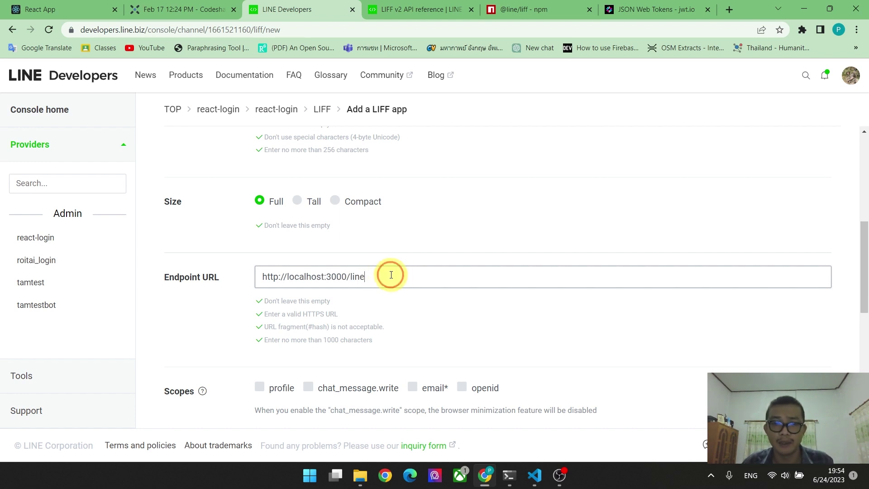
pyautogui.moveTo(391, 275); pyautogui.dragTo(227, 276)
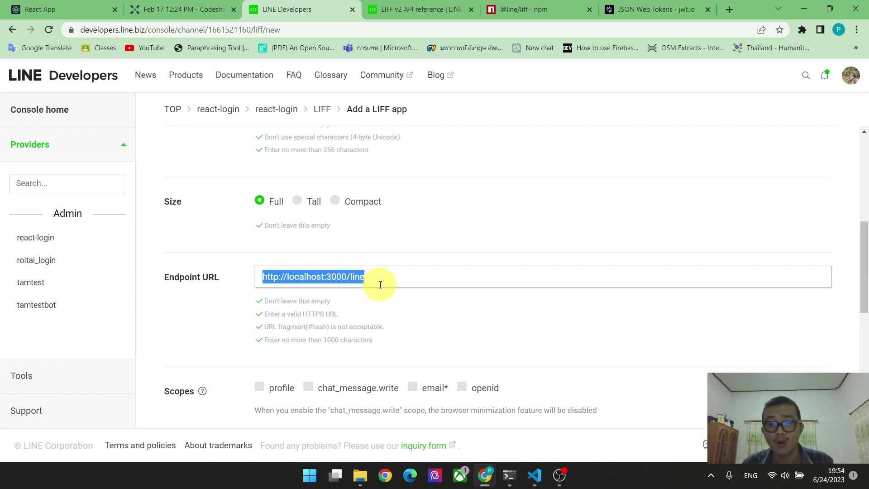
# Select the profile, email and openid scopes and set the bot link feature to Off.
pyautogui.scroll(-2, 380, 284)
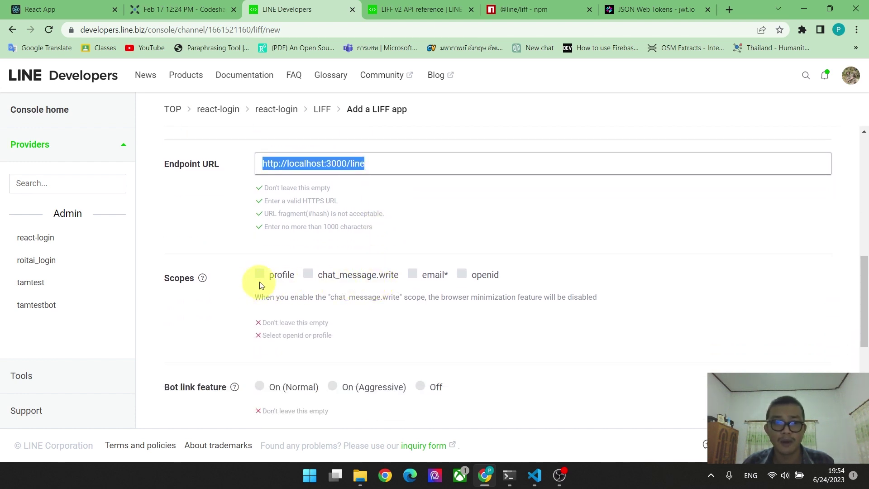
pyautogui.click(267, 277)
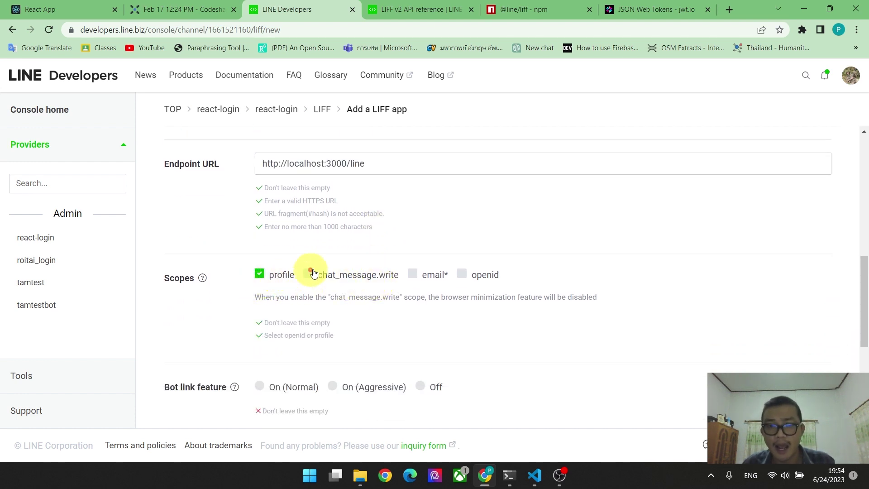
pyautogui.click(414, 276)
pyautogui.click(479, 278)
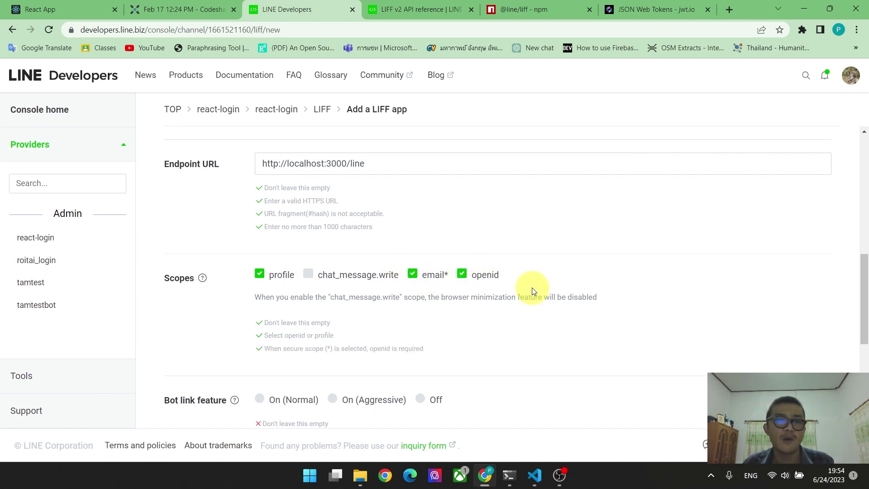
pyautogui.scroll(-3, 528, 288)
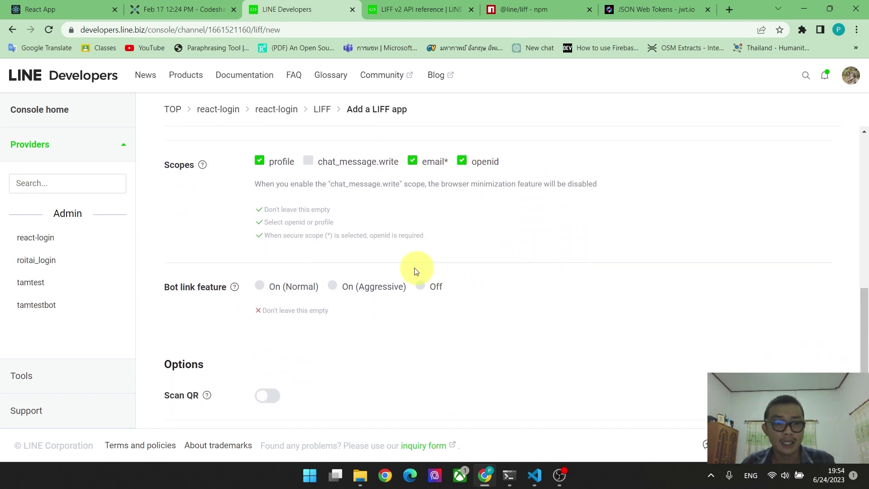
pyautogui.click(422, 286)
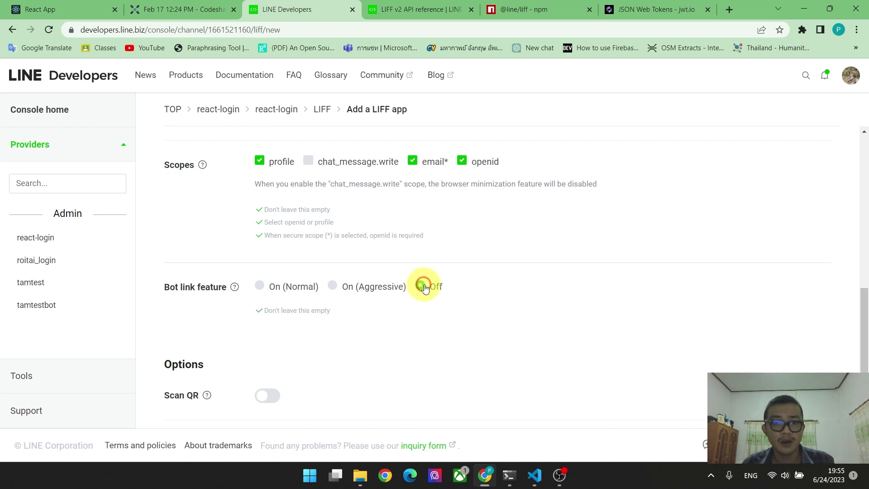
# Enable the Scan QR and Module mode options and submit the new LIFF app.
pyautogui.scroll(-2, 456, 297)
pyautogui.click(267, 341)
pyautogui.click(276, 389)
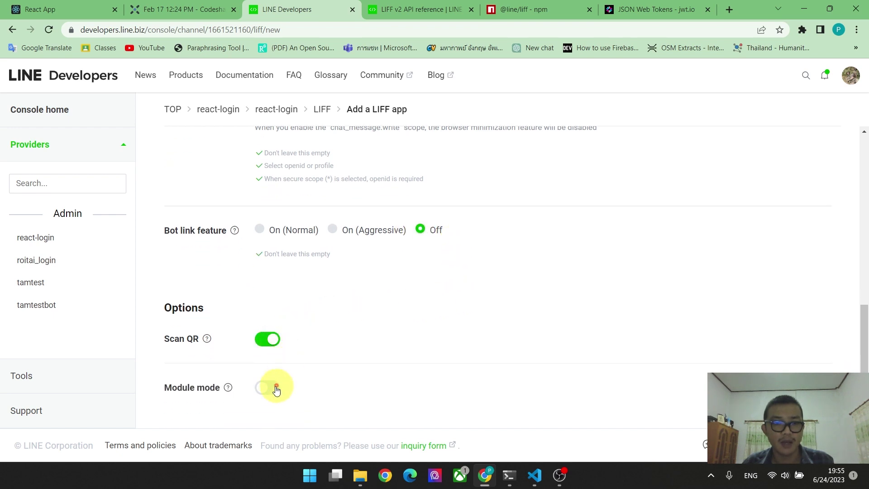
pyautogui.scroll(-2, 365, 376)
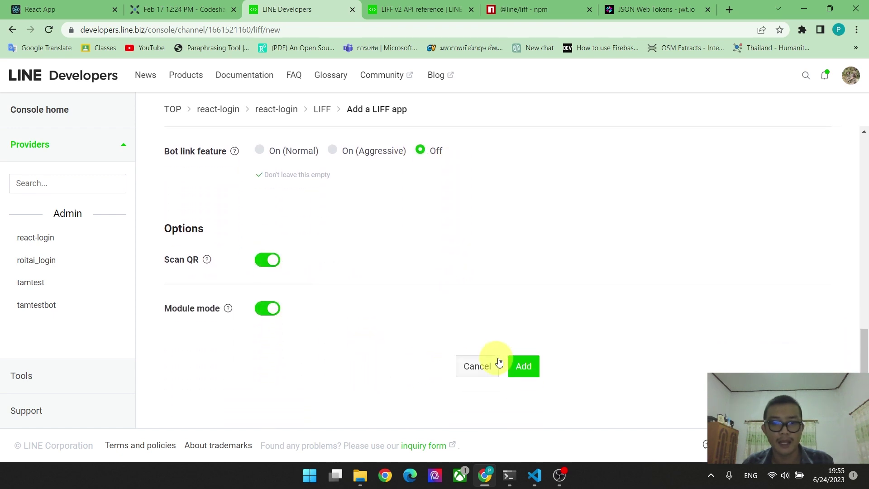
pyautogui.click(521, 365)
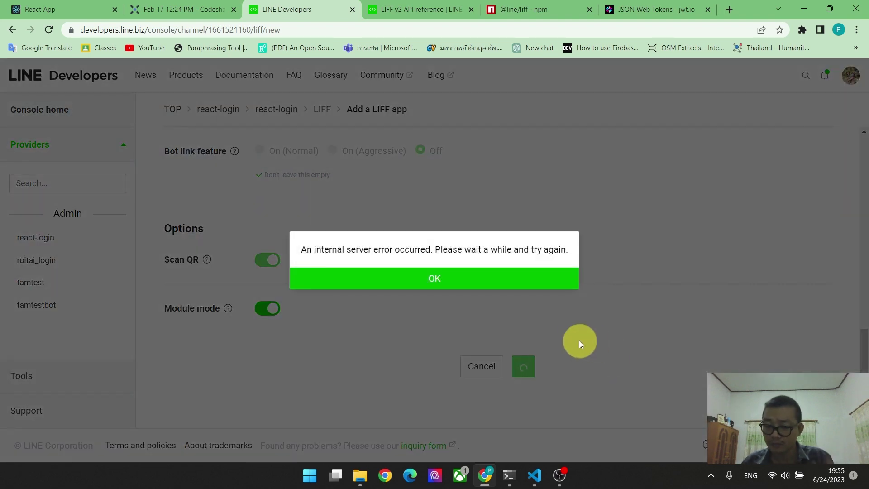
pyautogui.click(482, 278)
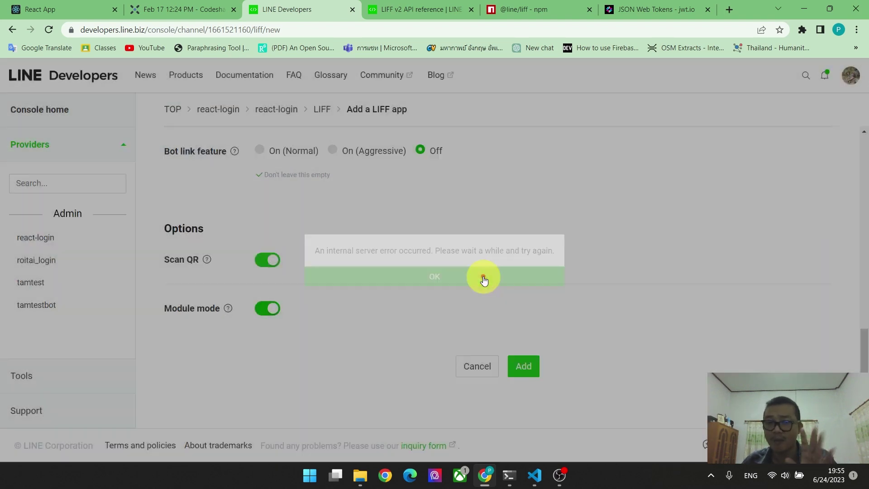
pyautogui.scroll(6, 456, 304)
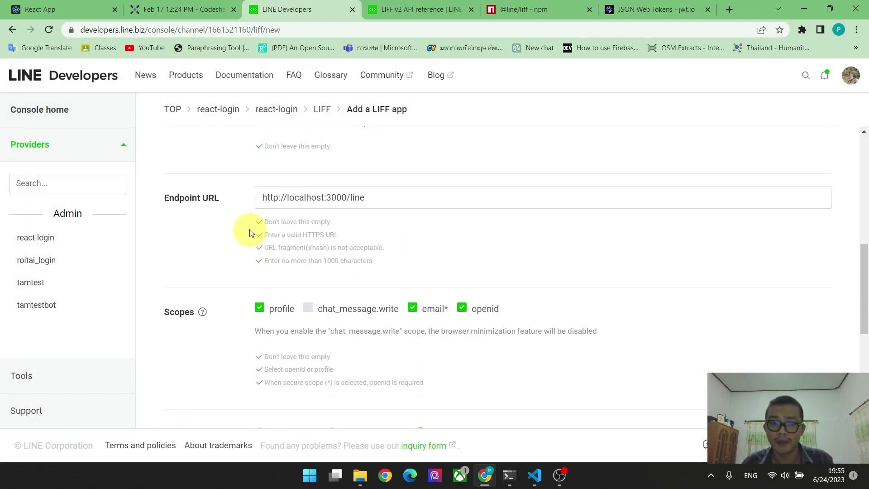
pyautogui.click(281, 198)
pyautogui.write('s')
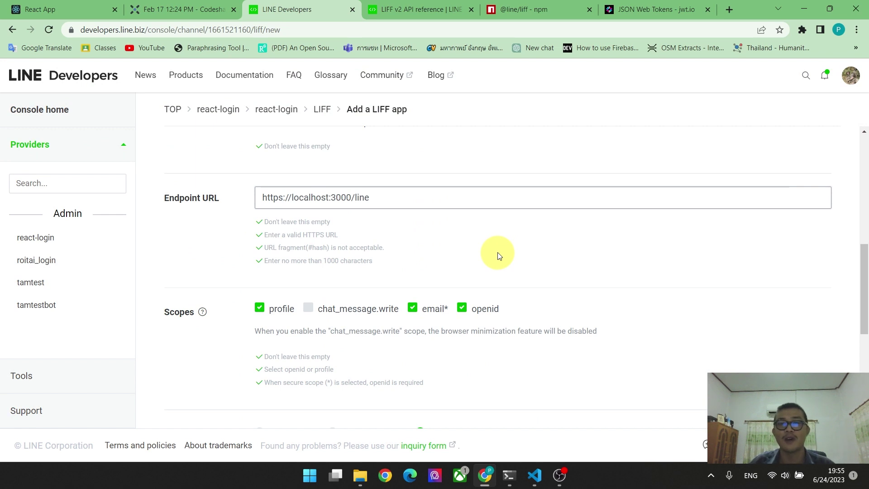
pyautogui.moveTo(392, 200); pyautogui.dragTo(175, 198)
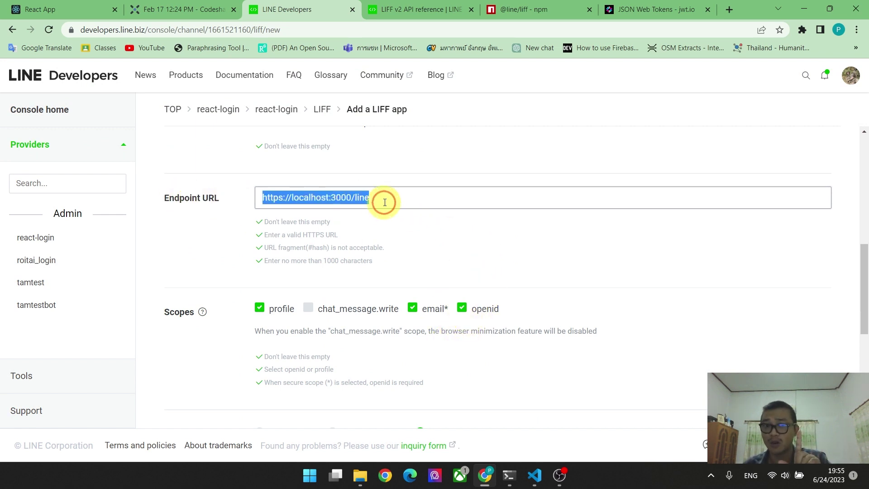
pyautogui.moveTo(384, 202); pyautogui.dragTo(229, 202)
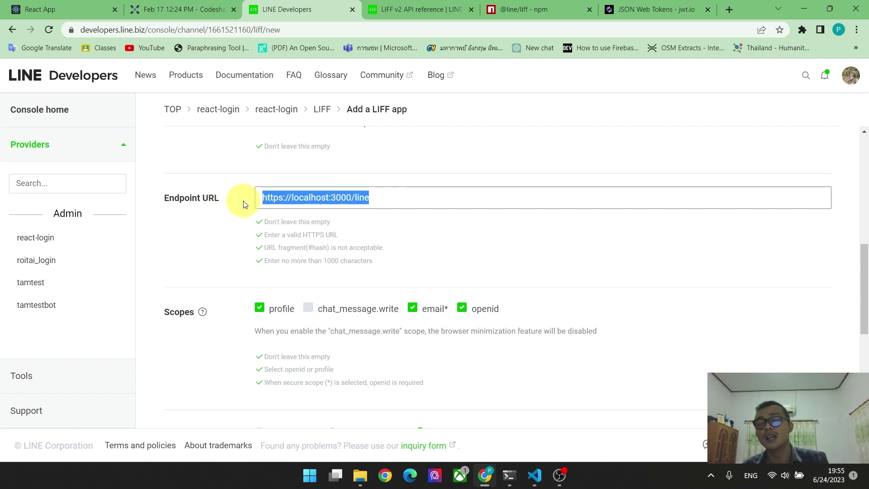
pyautogui.scroll(-5, 539, 363)
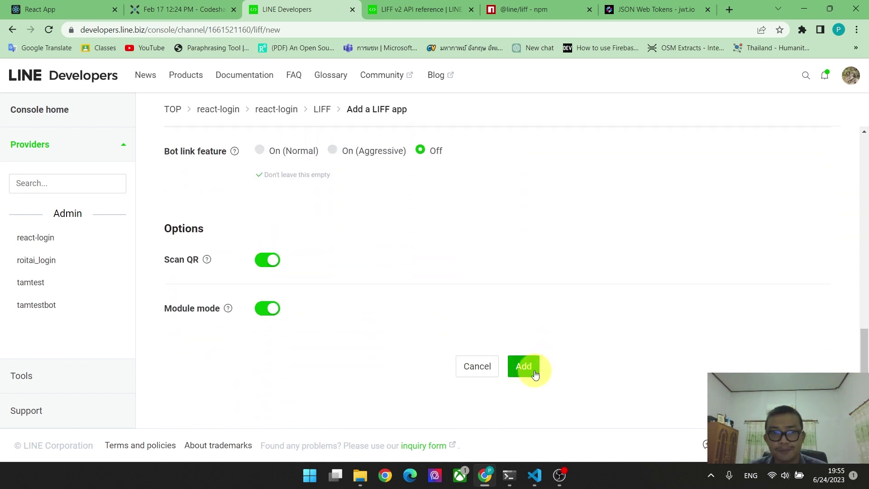
pyautogui.click(534, 371)
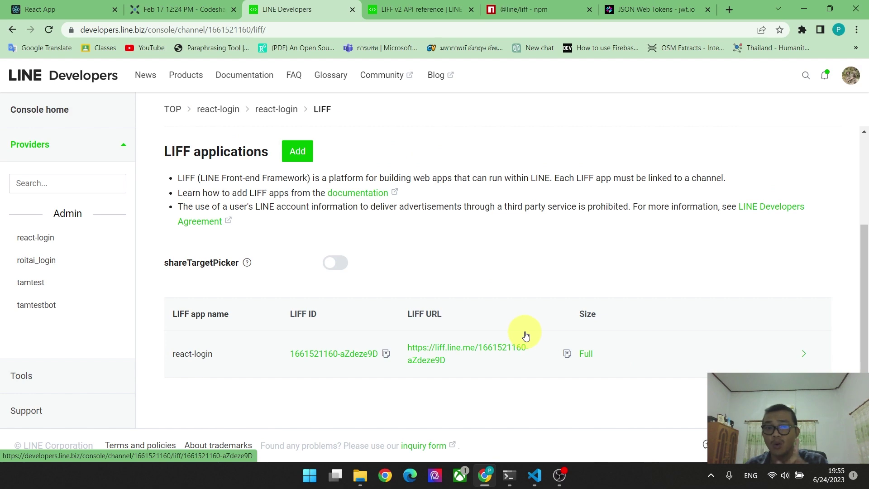
pyautogui.click(78, 6)
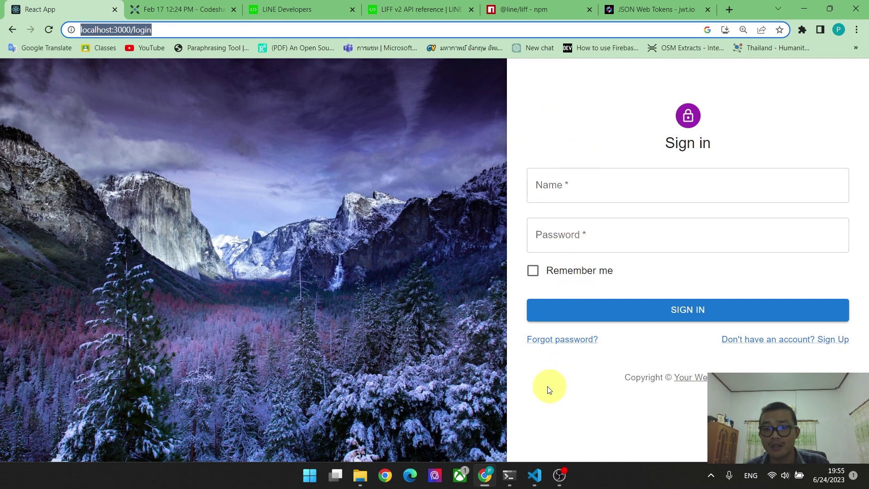
pyautogui.click(535, 4)
pyautogui.scroll(9, 562, 243)
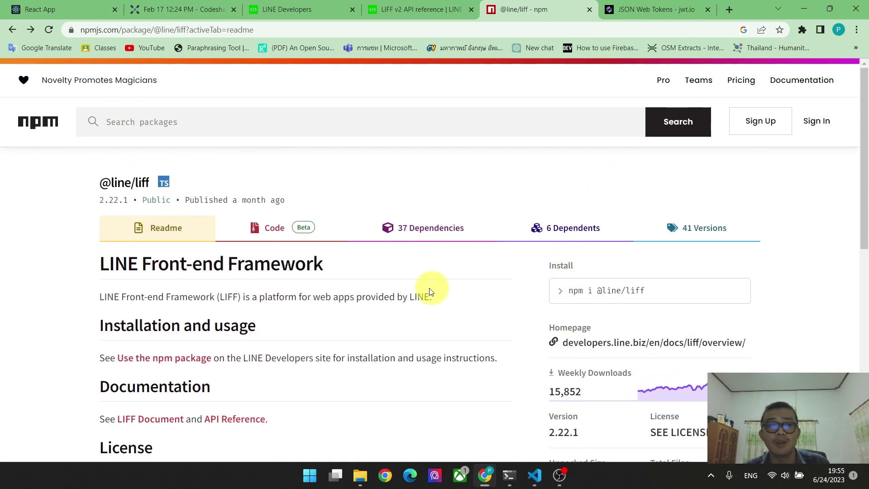
pyautogui.scroll(-1, 393, 286)
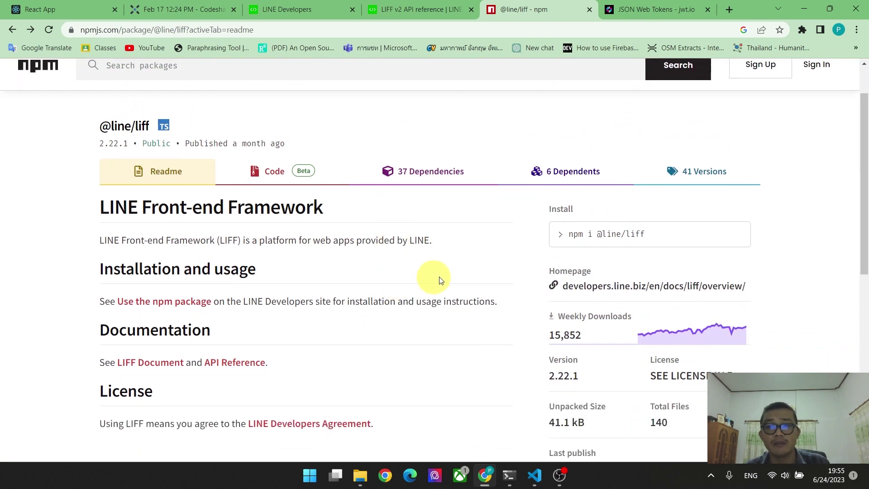
pyautogui.moveTo(548, 337); pyautogui.dragTo(601, 339)
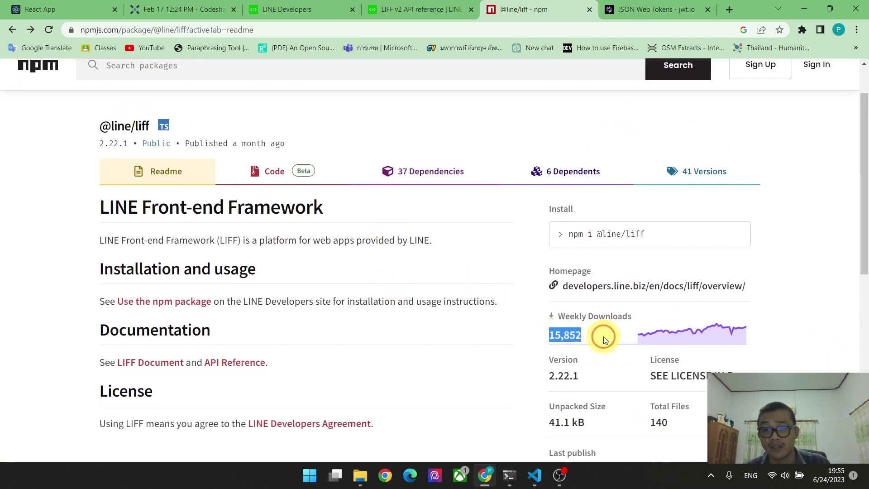
pyautogui.click(654, 232)
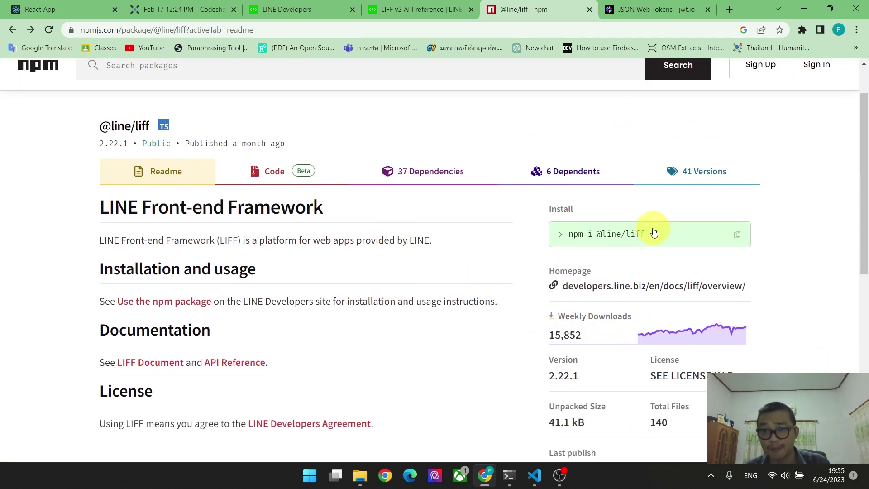
pyautogui.click(736, 238)
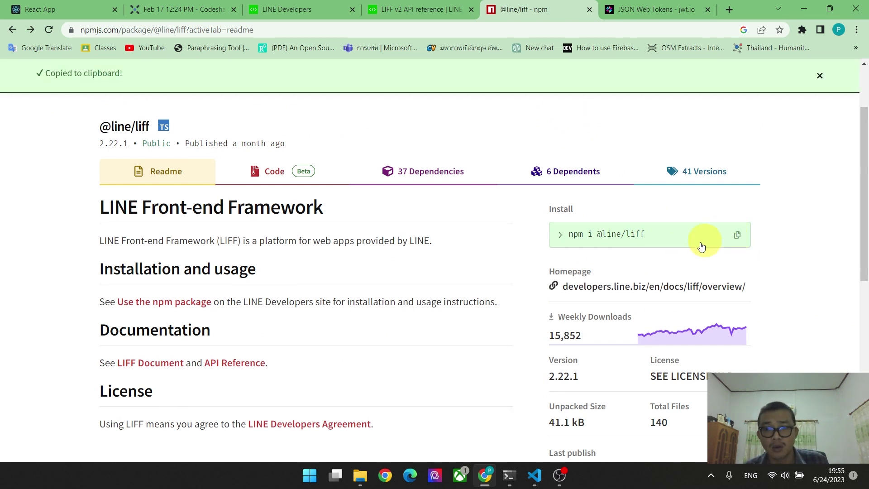
# Switch to the Windows PowerShell window running the React client and stop its development server.
pyautogui.moveTo(510, 482)
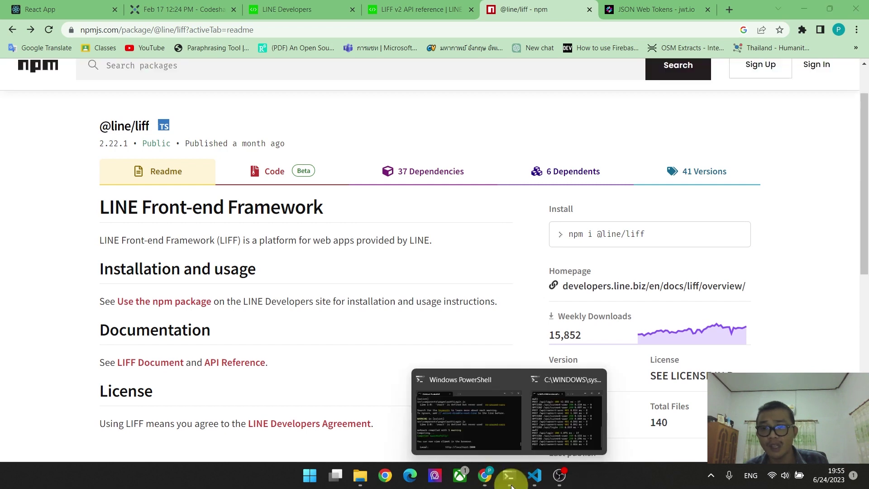
pyautogui.scroll(2, 656, 418)
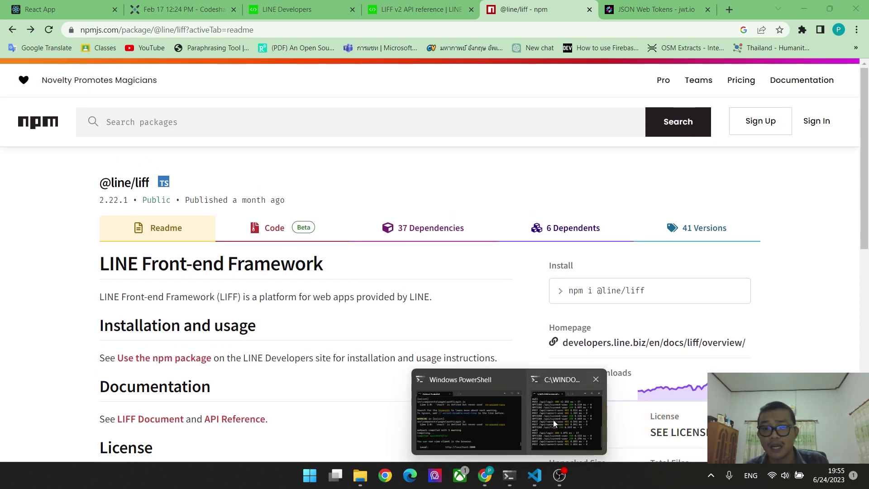
pyautogui.click(510, 407)
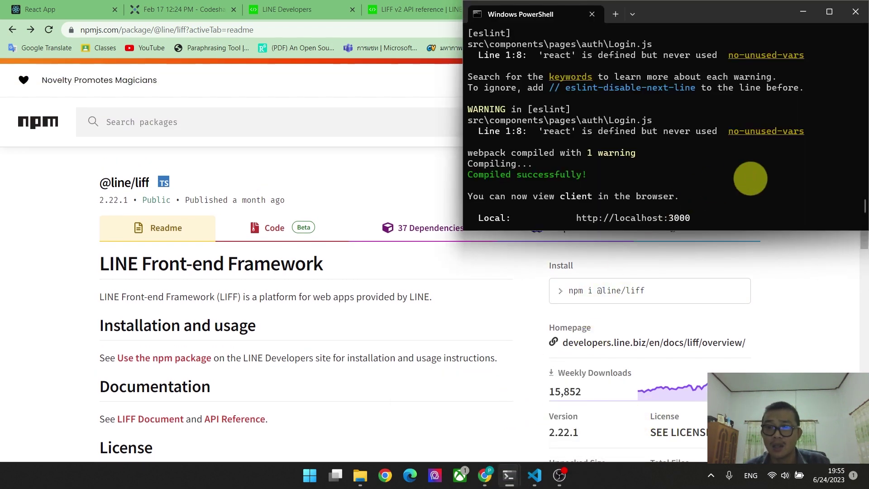
pyautogui.hotkey('ctrl', 'c')
pyautogui.hotkey('ctrl', 'c')
pyautogui.press('Return')
pyautogui.press('Return')
pyautogui.press('Return')
pyautogui.press('Return')
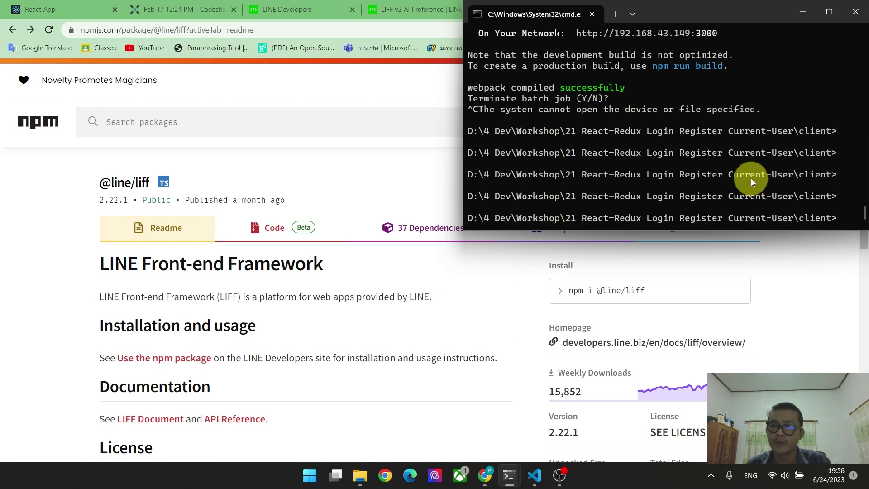
pyautogui.write('npm i')
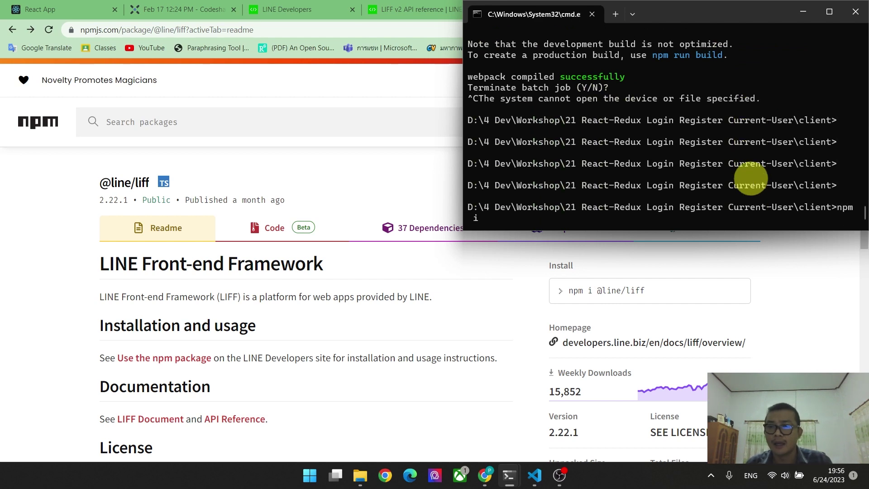
pyautogui.write(' @line/lif')
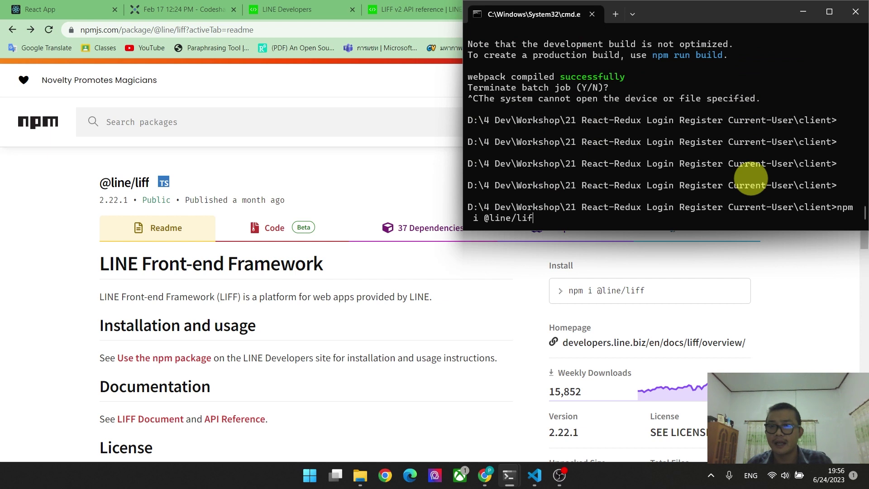
pyautogui.write('f')
pyautogui.press('Return')
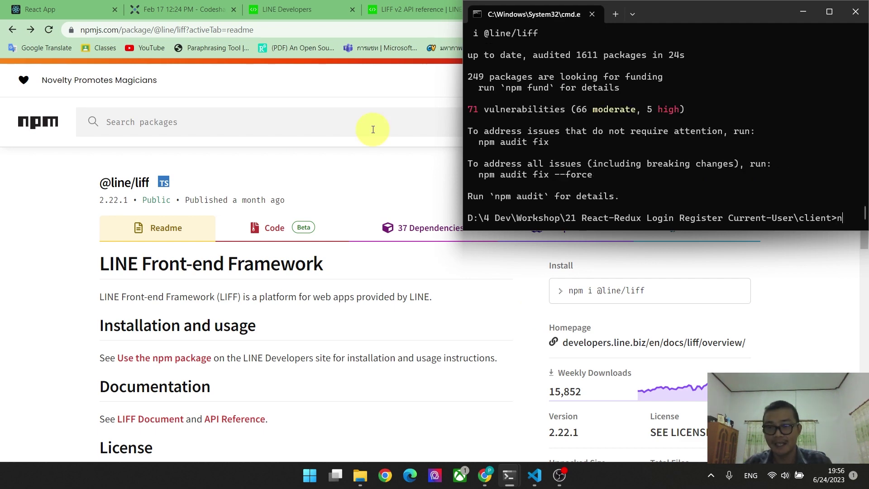
pyautogui.write('pm start')
pyautogui.press('Return')
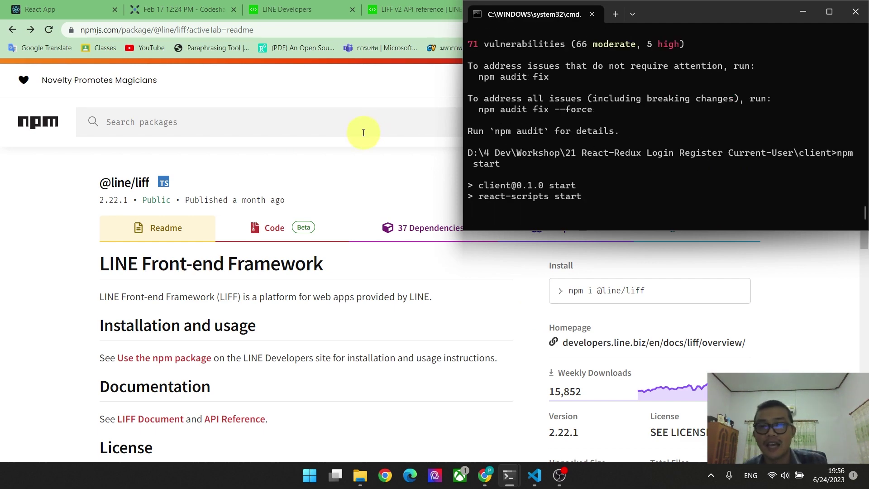
# Return to Chrome, restore its smaller window, close the old React App tab and open the login page from the new homepage.
pyautogui.click(47, 10)
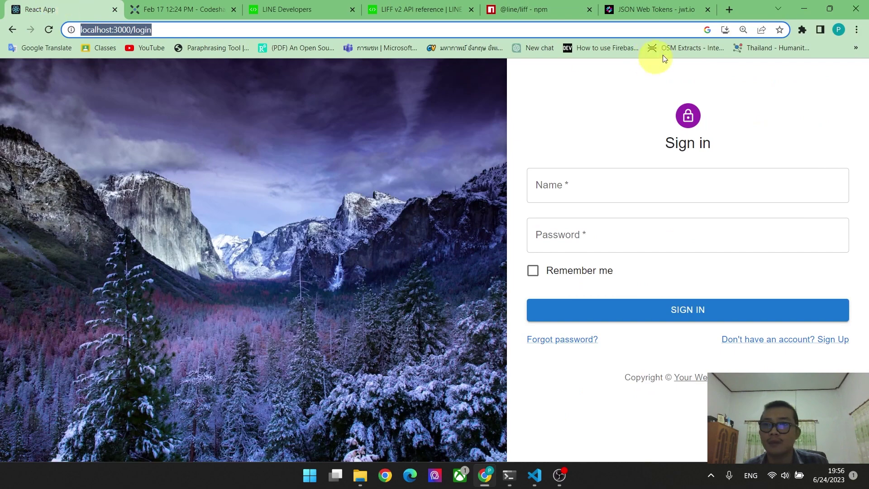
pyautogui.doubleClick(748, 6)
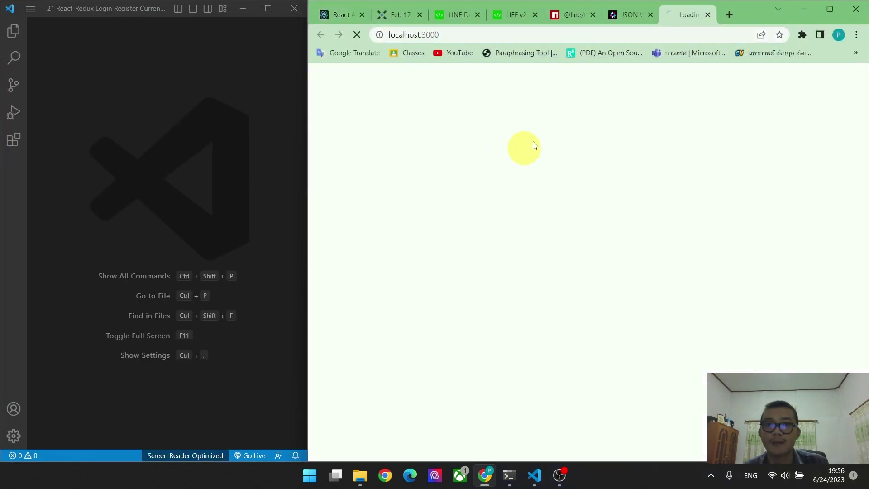
pyautogui.click(362, 14)
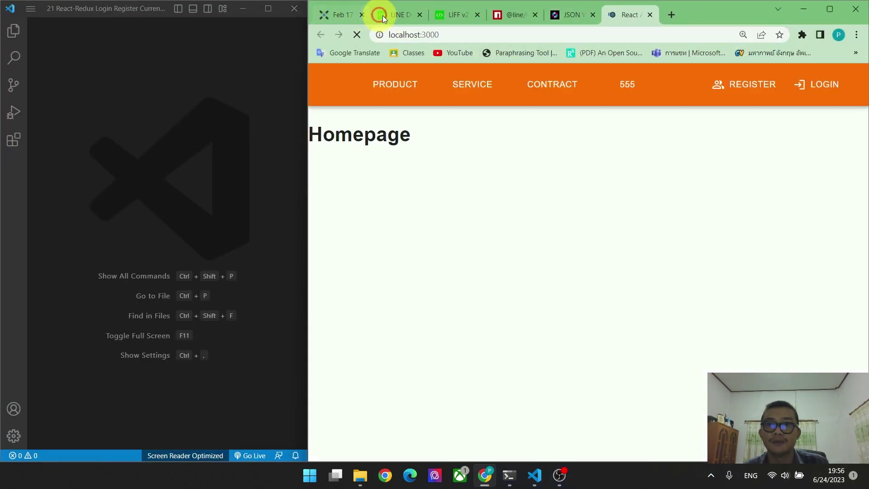
pyautogui.click(822, 86)
# Switch to Visual Studio Code and widen its window to about two thirds of the screen beside the browser.
pyautogui.click(164, 10)
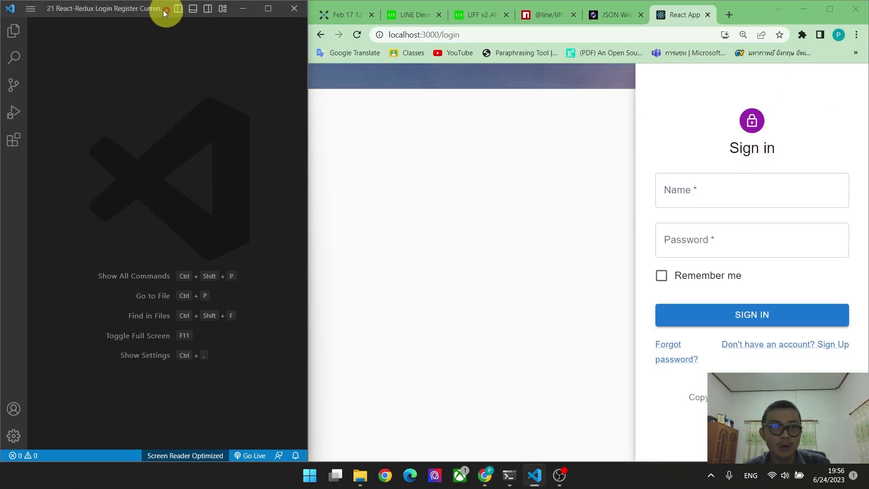
pyautogui.moveTo(163, 10); pyautogui.dragTo(2, 2)
pyautogui.moveTo(150, 27); pyautogui.dragTo(0, 176)
pyautogui.moveTo(310, 161); pyautogui.dragTo(632, 192)
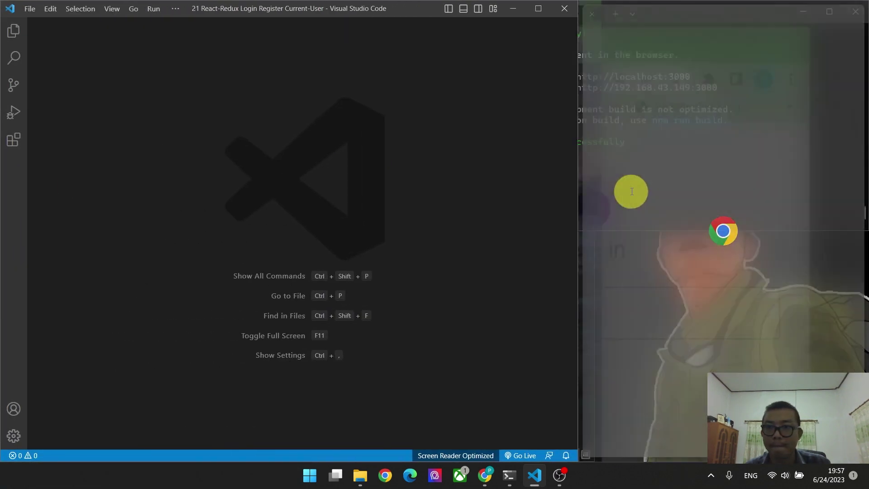
# Show the project files, collapse all folders and expand the client project's src folder.
pyautogui.click(14, 29)
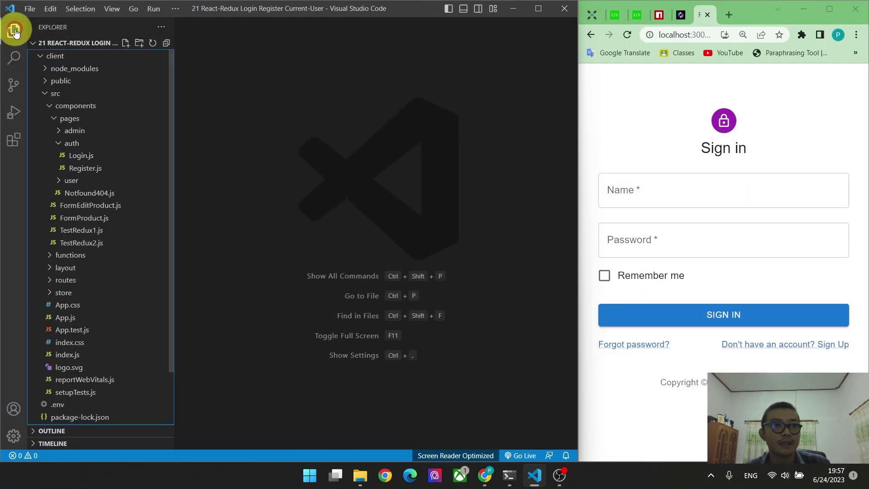
pyautogui.click(166, 43)
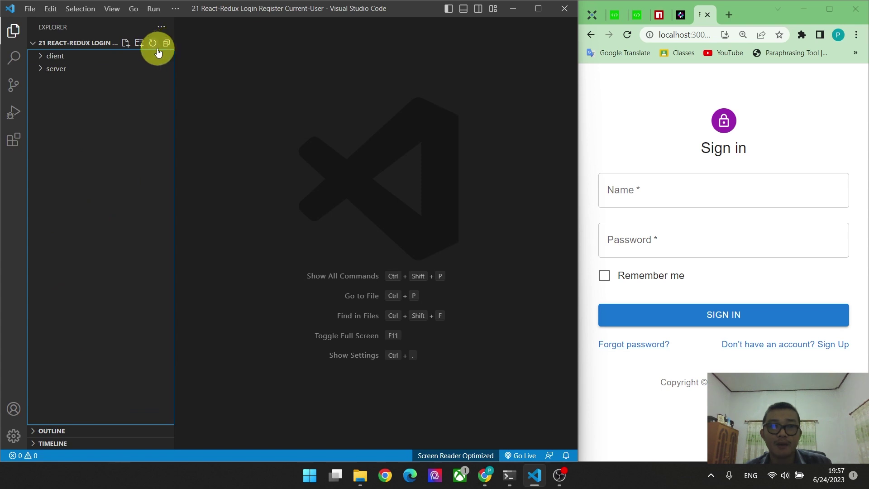
pyautogui.click(105, 56)
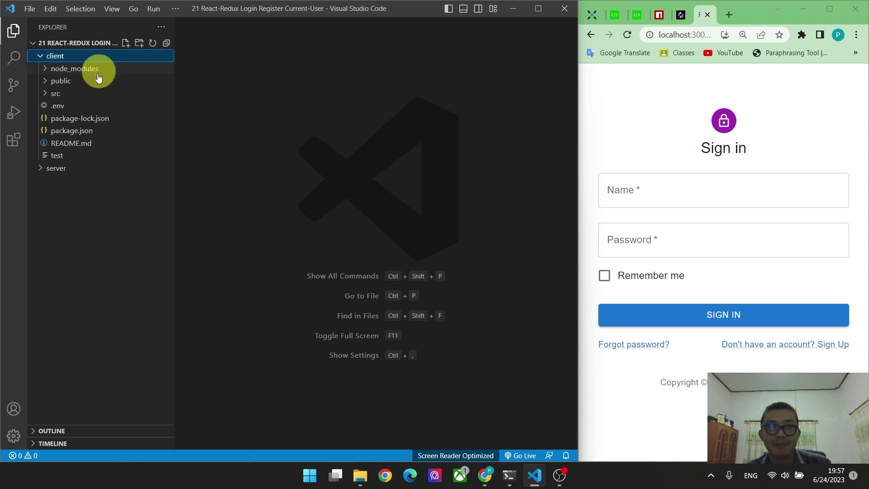
pyautogui.click(83, 95)
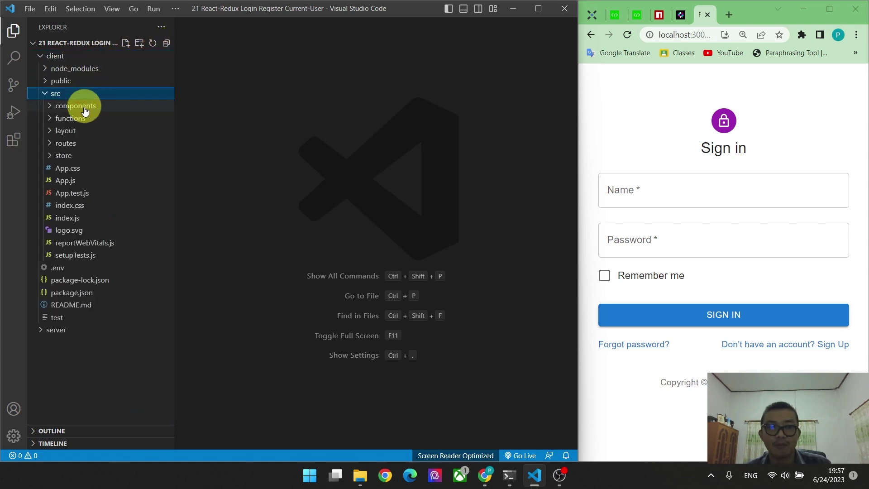